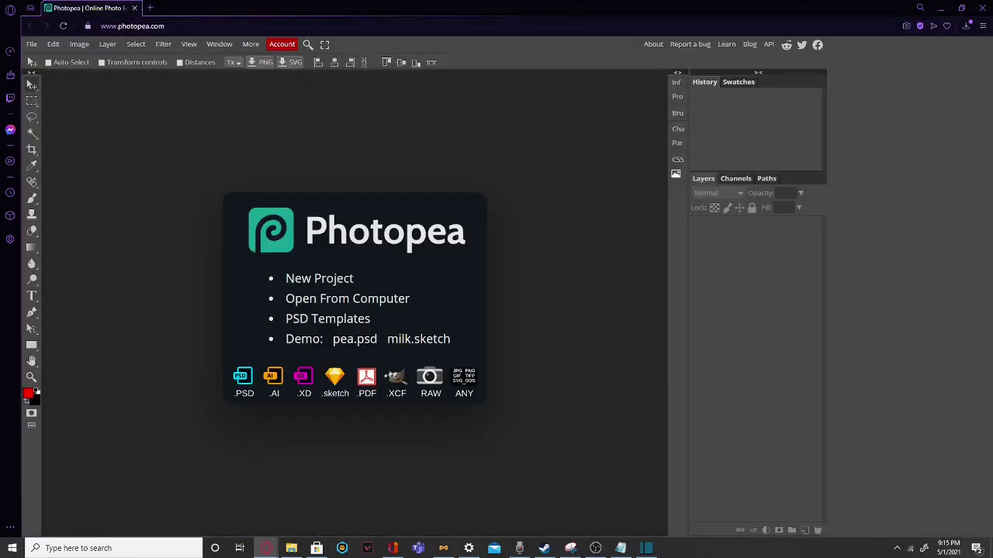
Create a new 1280 × 720 px project with a transparent background.
left_click(199, 25)
left_click(31, 44)
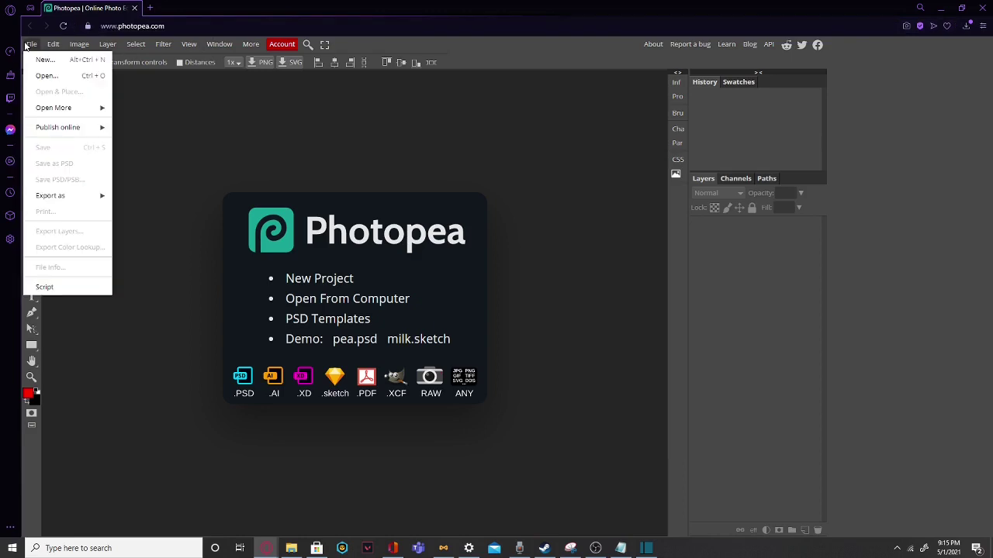
left_click(45, 60)
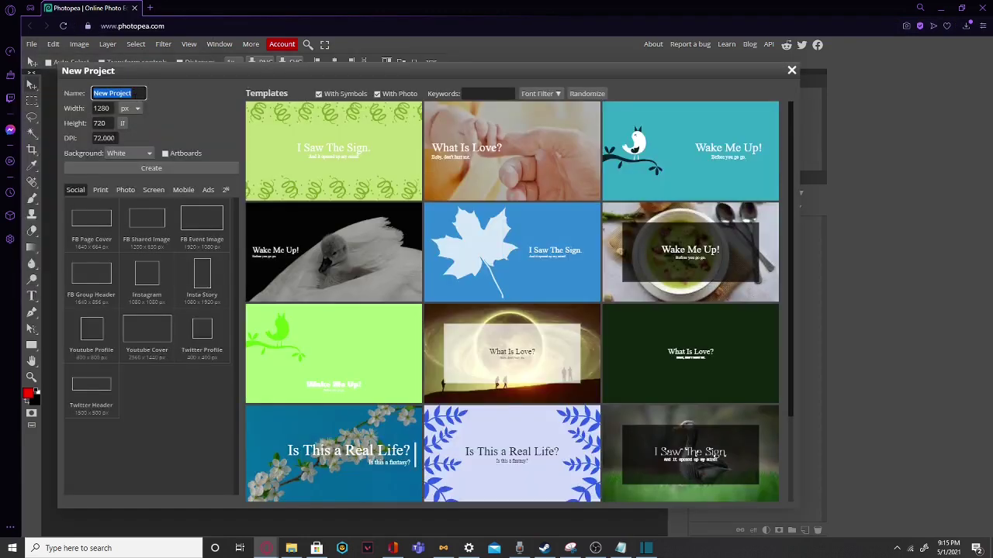
left_click(128, 153)
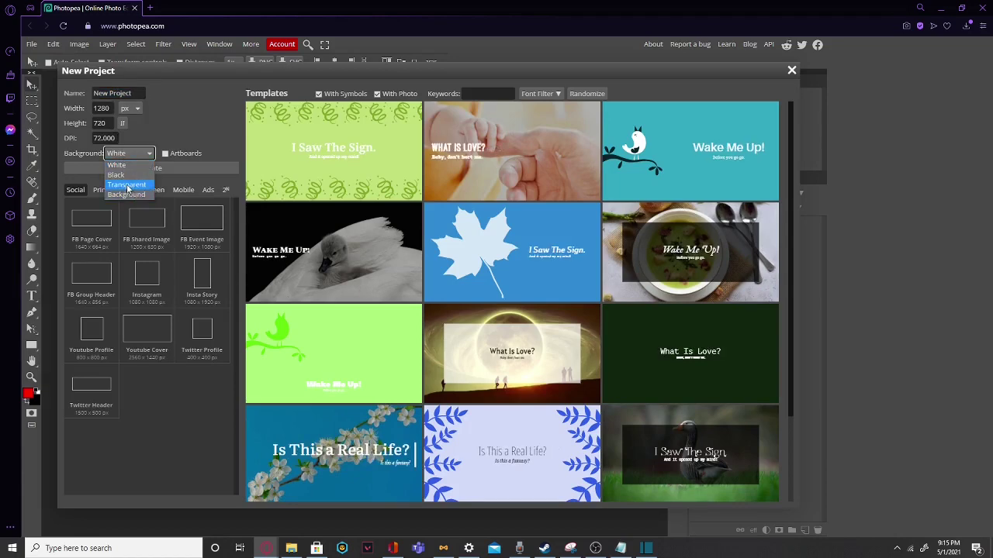
left_click(131, 185)
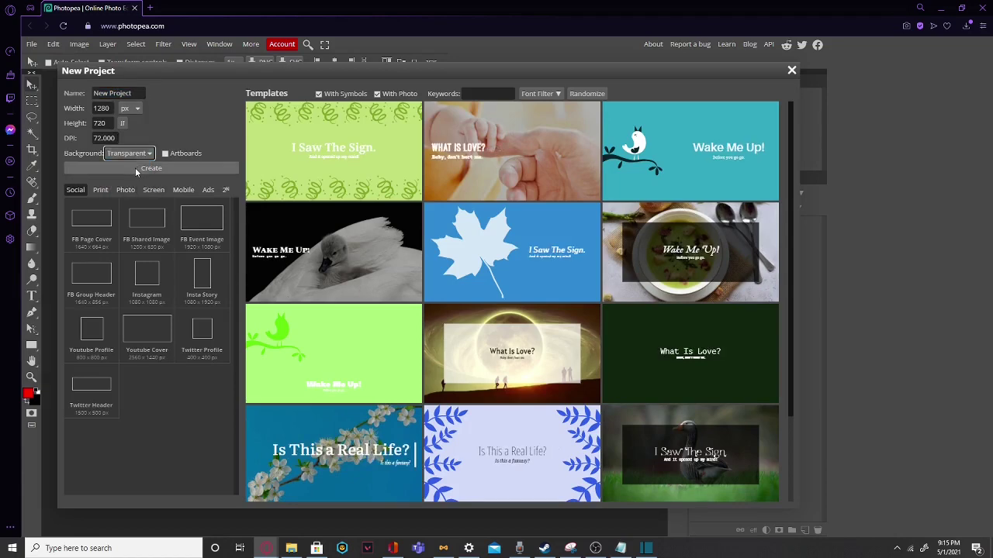
left_click(135, 169)
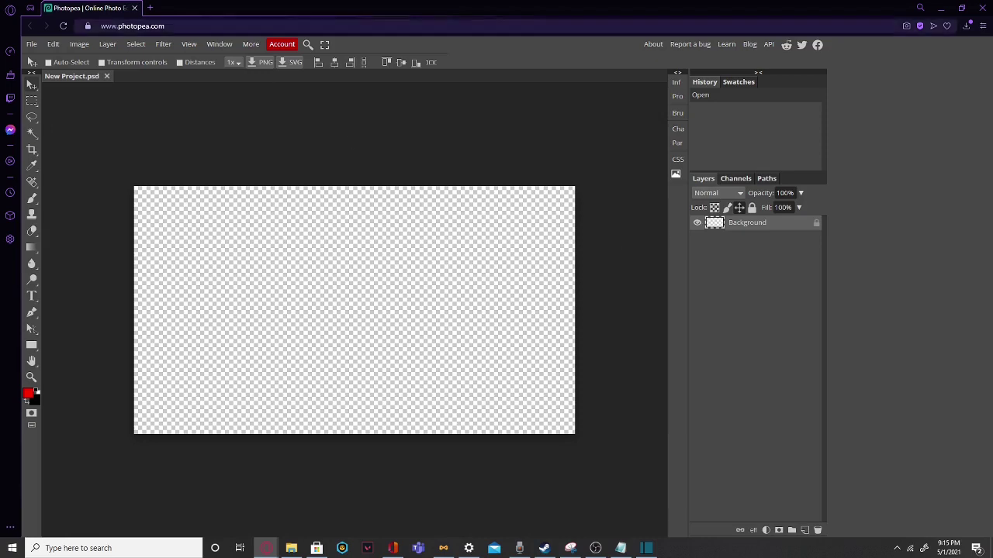
In a new browser tab, search Google Images for "1280x720 grunge background".
left_click(149, 8)
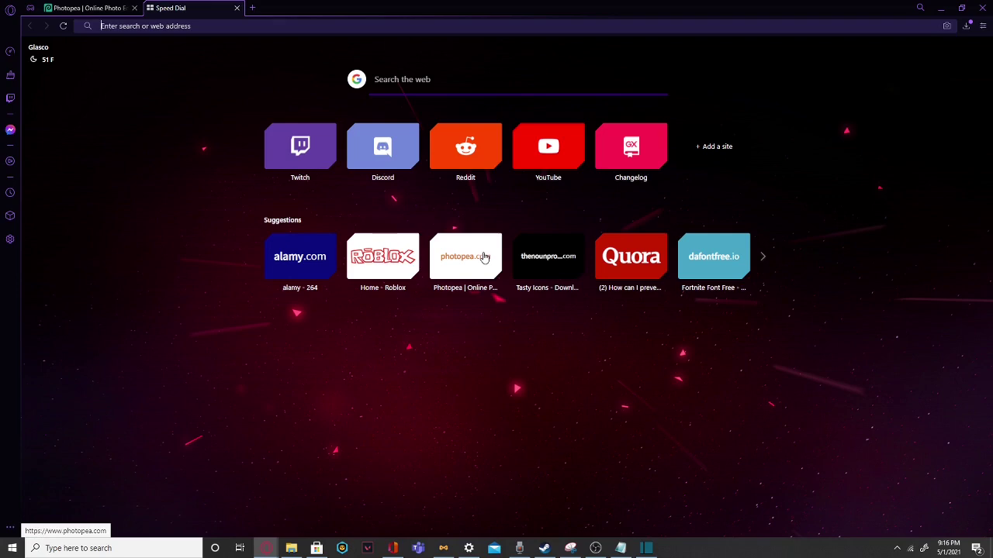
type("1280x")
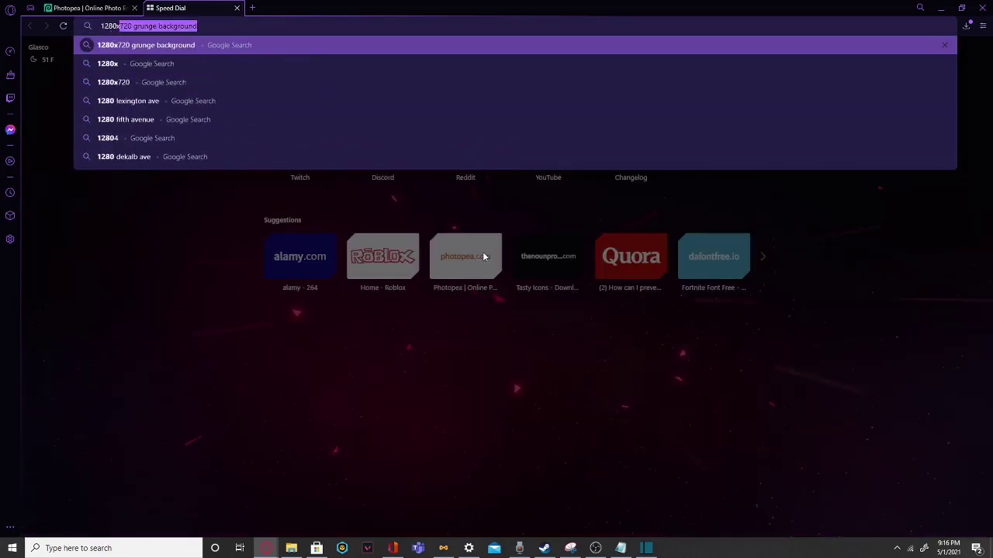
type("720")
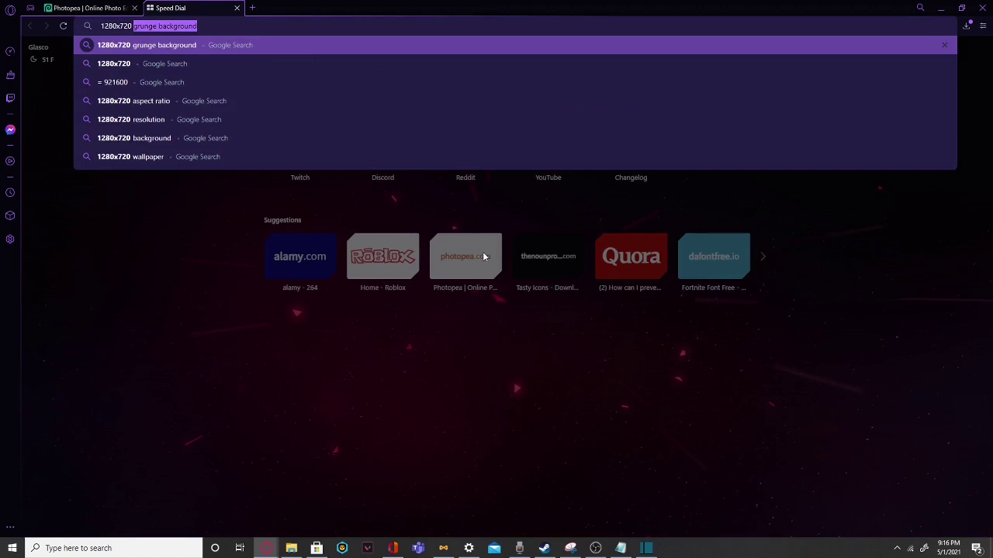
key("Return")
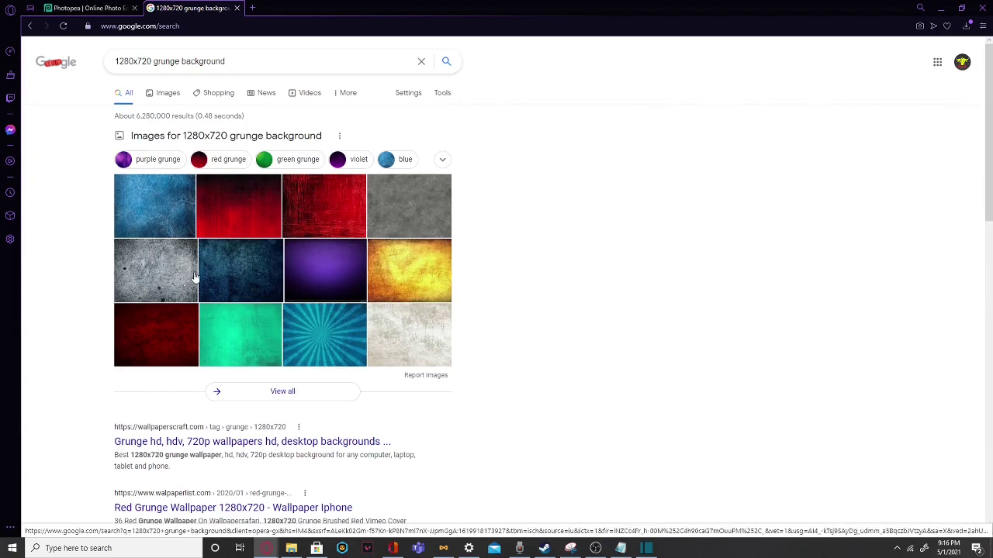
left_click(159, 93)
scroll(549, 308, "down", 2)
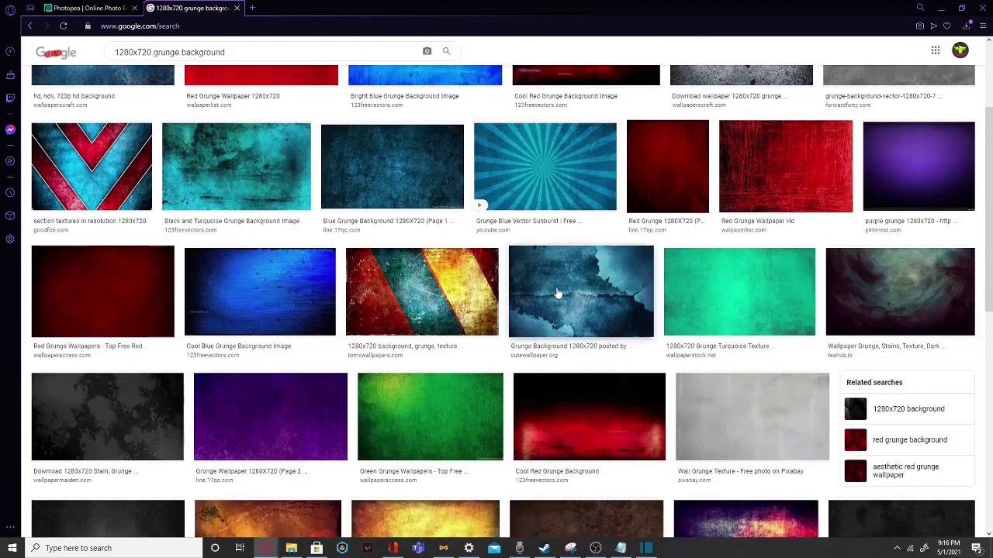
Save the grunge image with diagonal red, teal and yellow stripes to the Downloads folder as a JPEG.
left_click(457, 290)
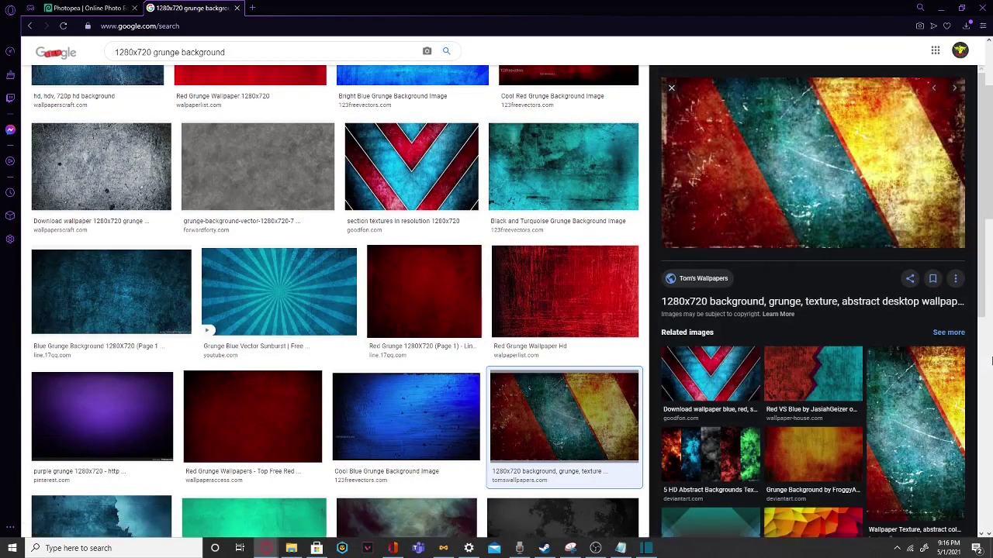
right_click(789, 175)
left_click(857, 281)
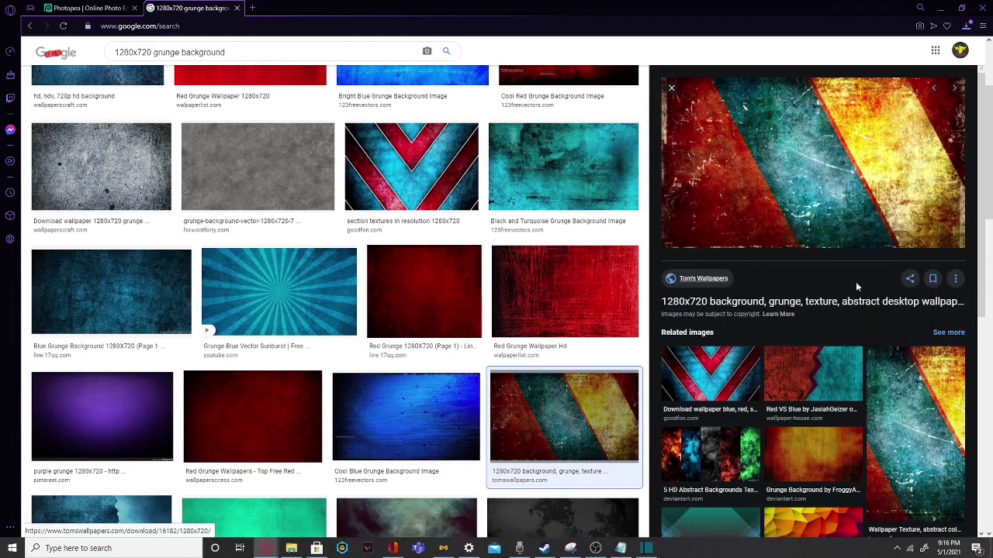
left_click(406, 260)
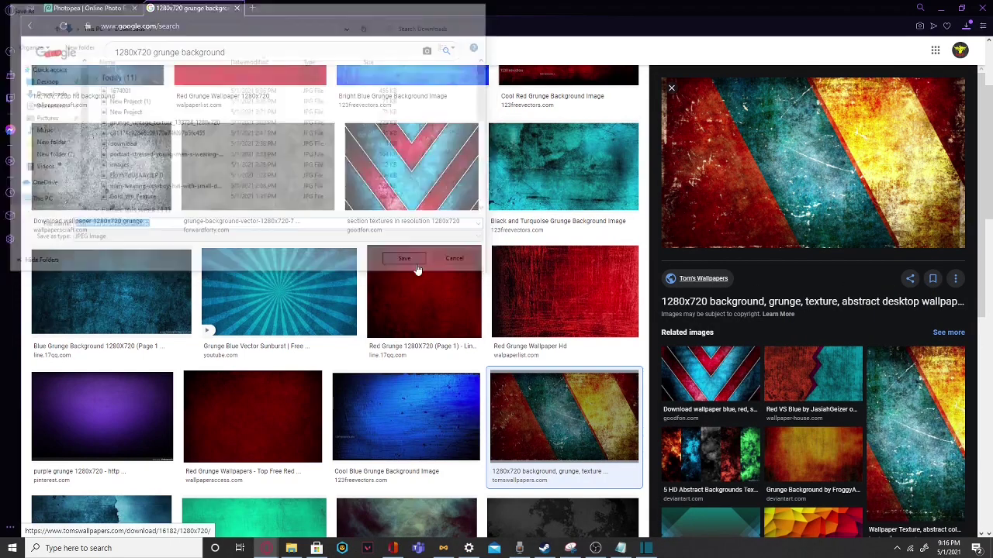
Switch back to Photopea and place the tomswallpapers image into the new project.
left_click(72, 8)
left_click(31, 44)
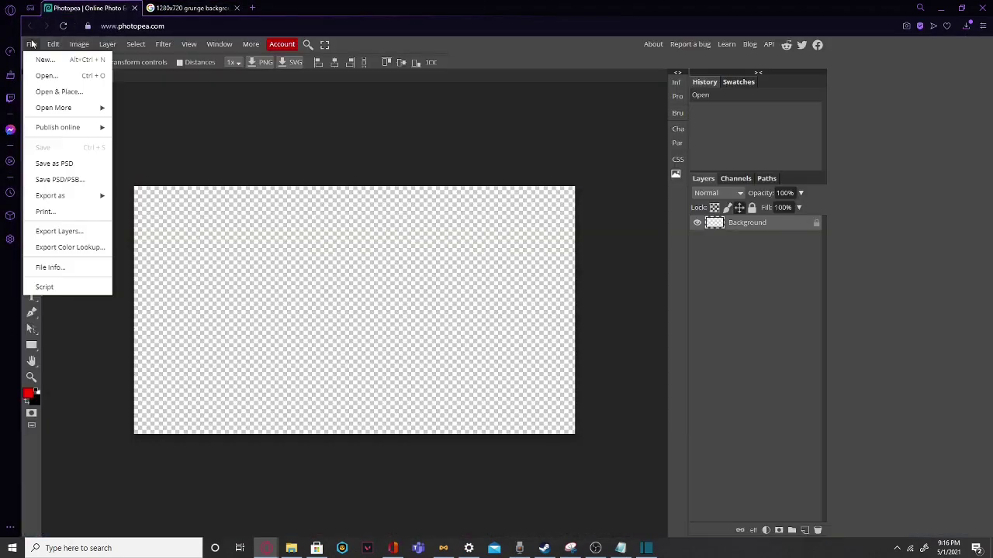
left_click(68, 82)
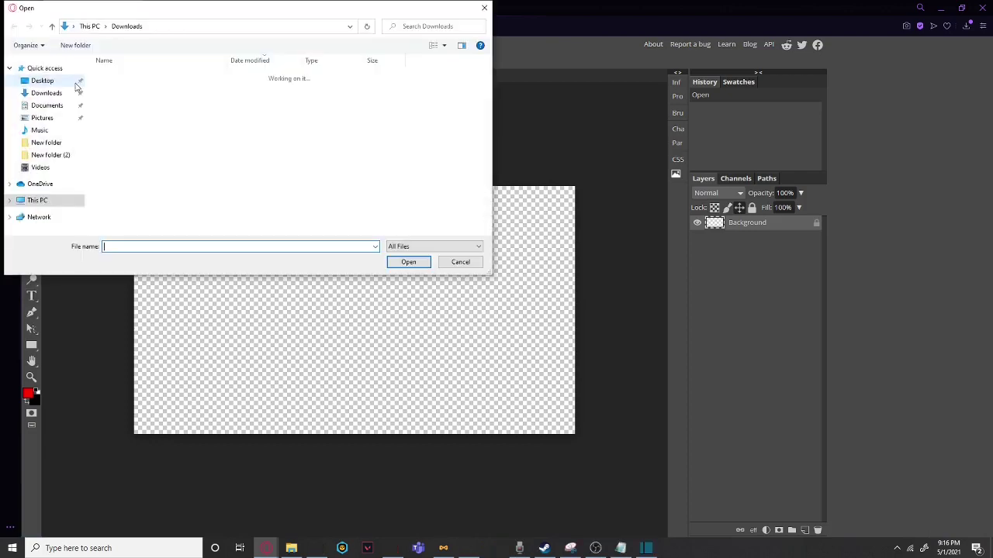
double_click(128, 92)
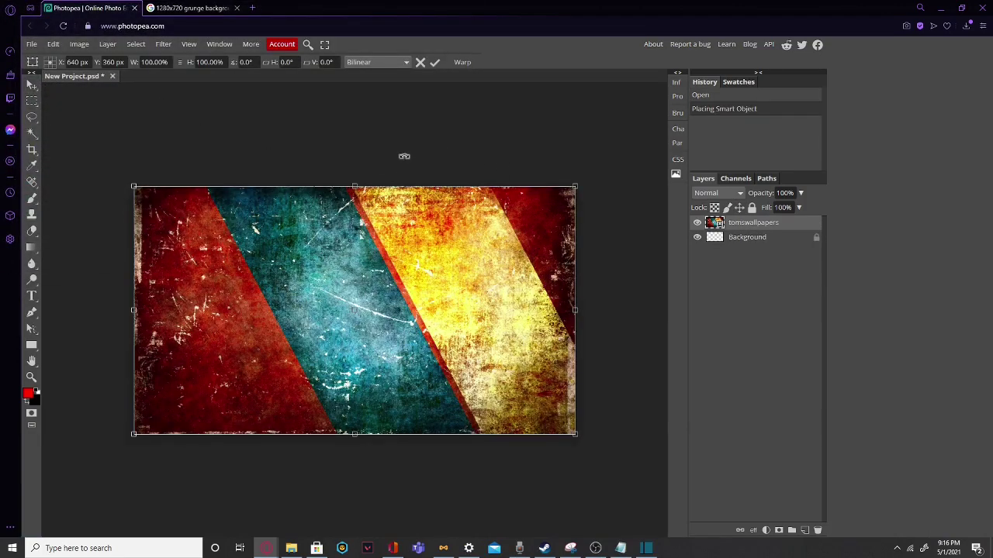
Switch back to Google Images and search for "mouse clicking png".
left_click(190, 7)
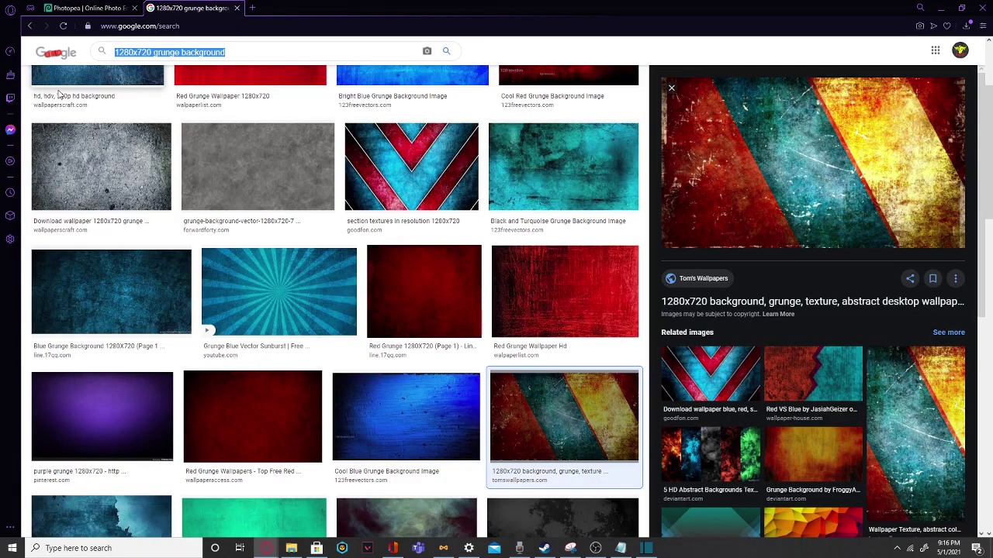
type("mouse clicki")
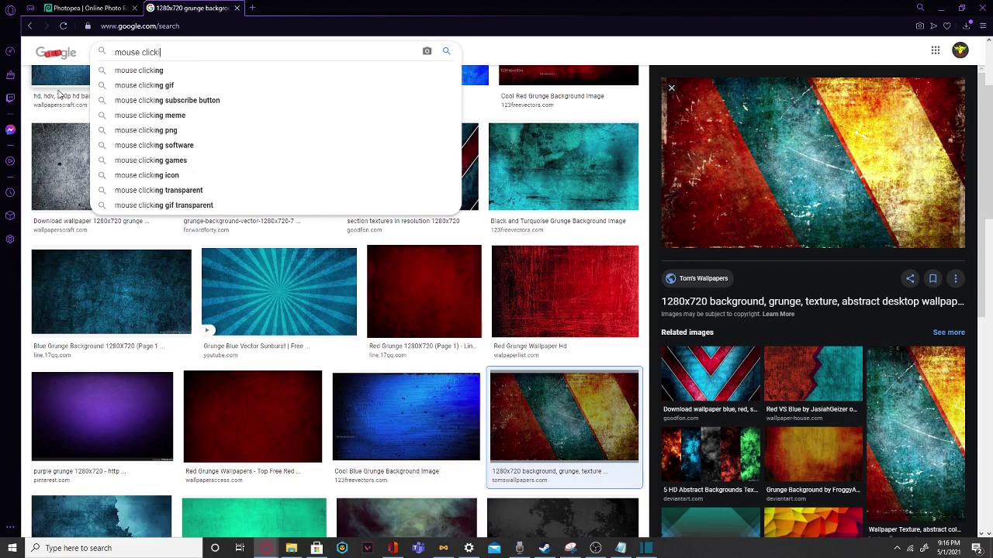
type("ng png")
key("Return")
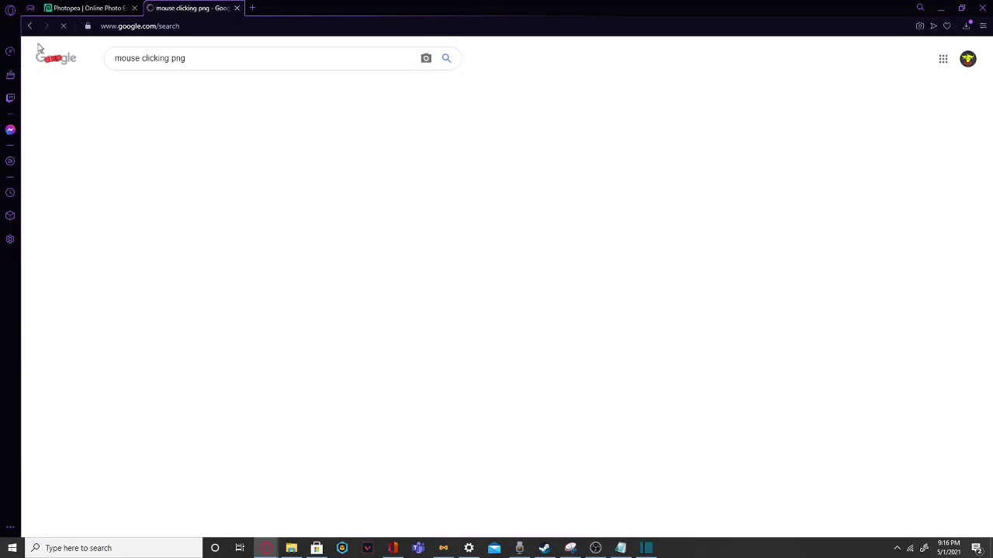
Examine the hand, arrow and pixel cursor images in the upper part of the results for a suitable graphic.
scroll(485, 442, "down", 15)
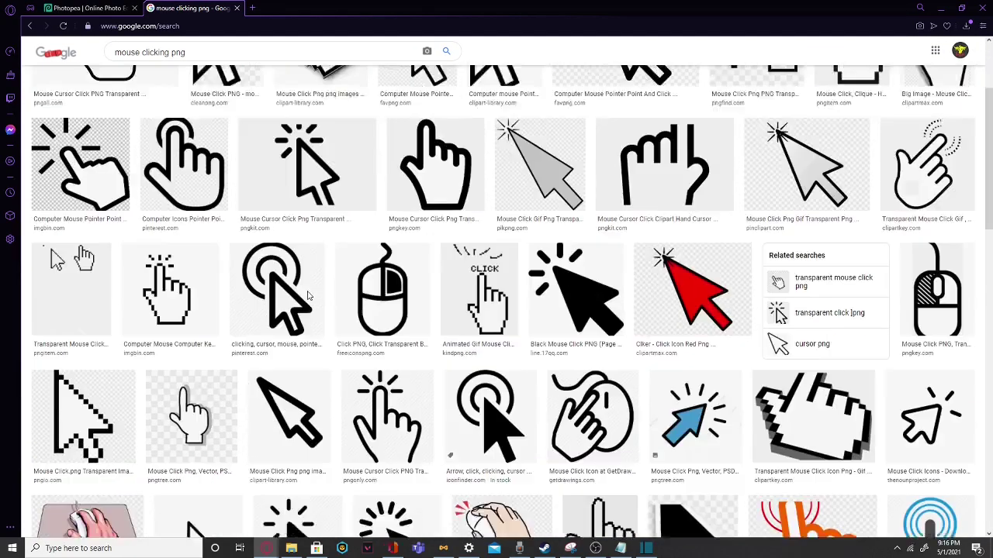
scroll(179, 267, "up", 15)
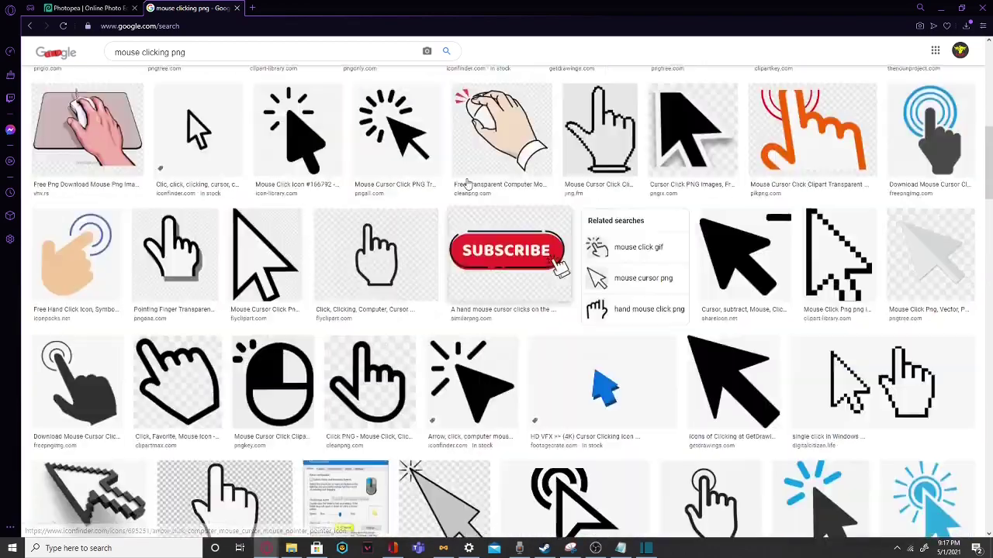
left_click(92, 113)
left_click(276, 244)
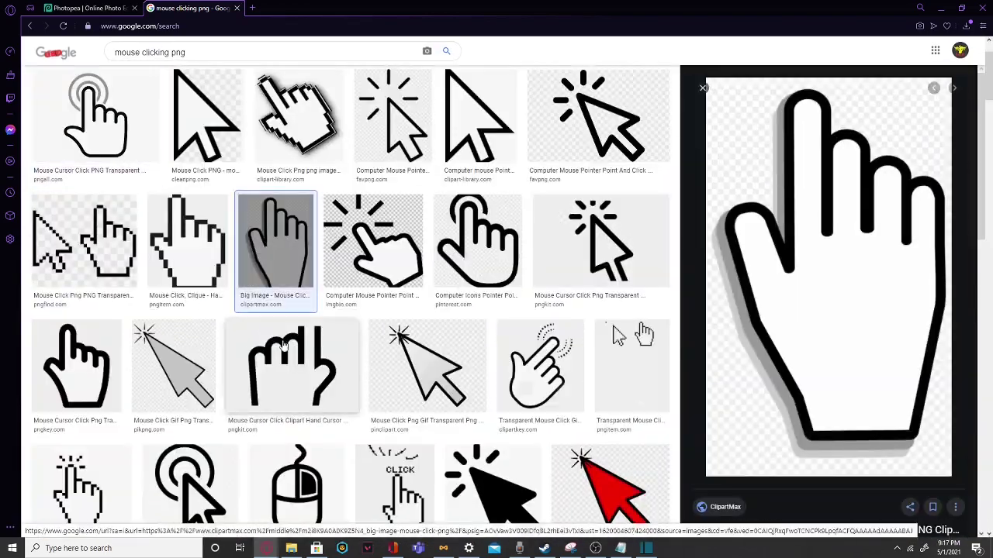
left_click(202, 272)
left_click(475, 179)
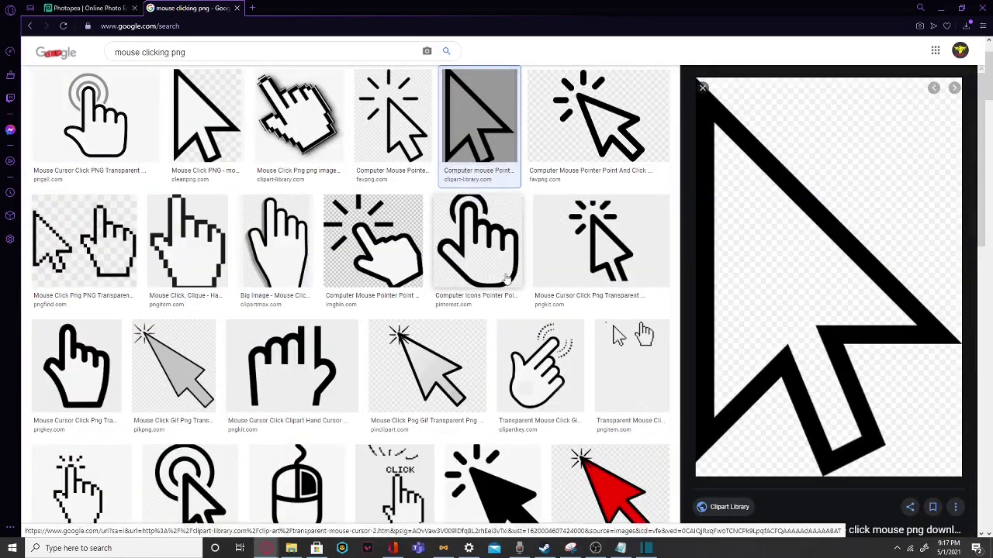
left_click(76, 364)
scroll(225, 339, "down", 2)
scroll(225, 338, "down", 1)
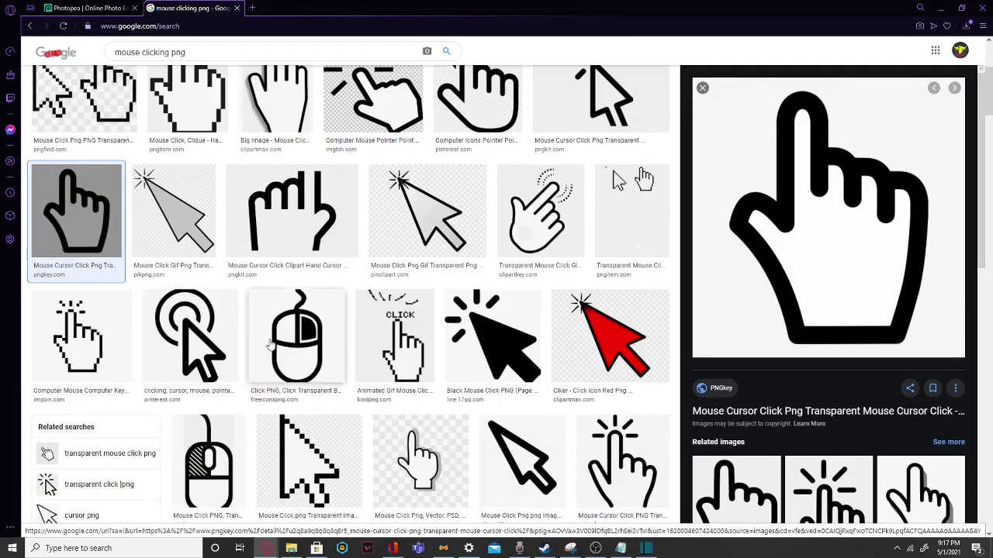
left_click(297, 336)
left_click(78, 336)
left_click(428, 459)
scroll(419, 454, "down", 1)
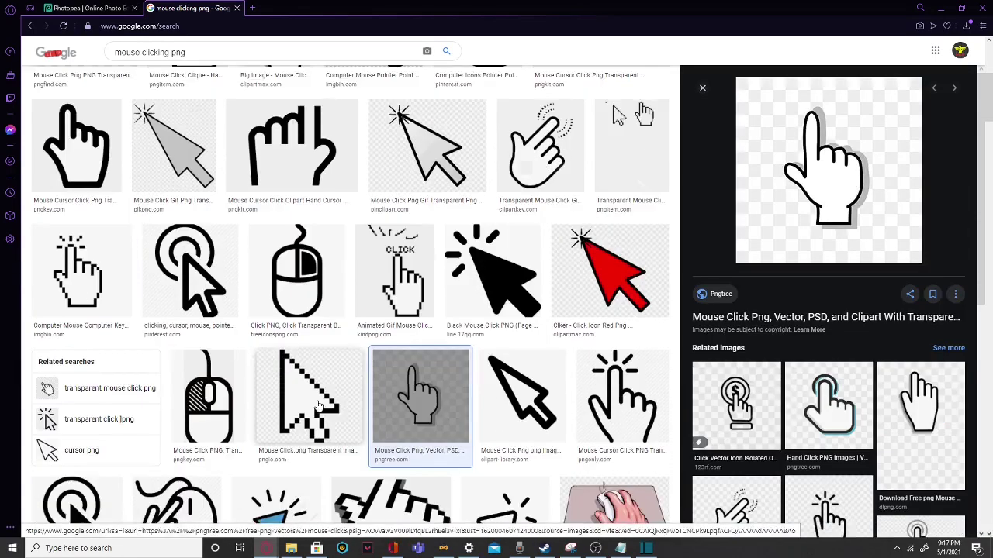
left_click(310, 417)
scroll(496, 413, "down", 4)
left_click(503, 420)
scroll(465, 427, "down", 2)
left_click(414, 439)
scroll(413, 439, "down", 4)
left_click(414, 435)
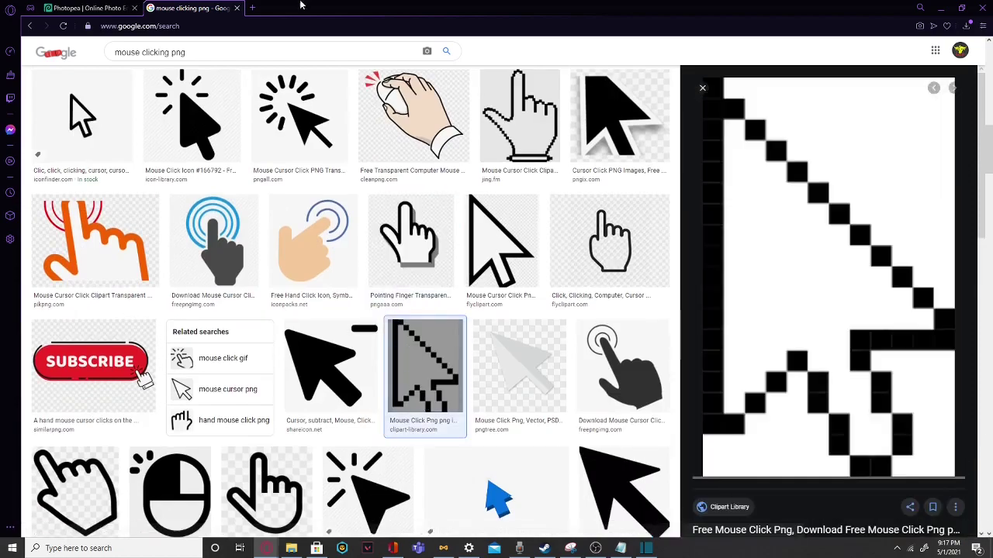
Examine pointing-hand images further down the results for a more suitable click graphic.
scroll(460, 327, "down", 5)
left_click(306, 461)
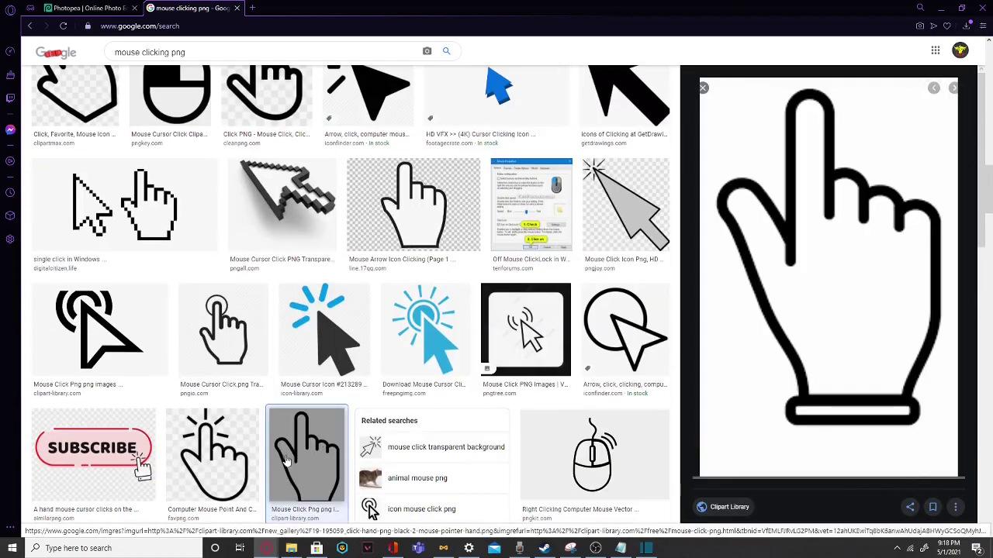
scroll(326, 387, "down", 3)
scroll(326, 388, "down", 5)
left_click(324, 389)
scroll(324, 389, "down", 3)
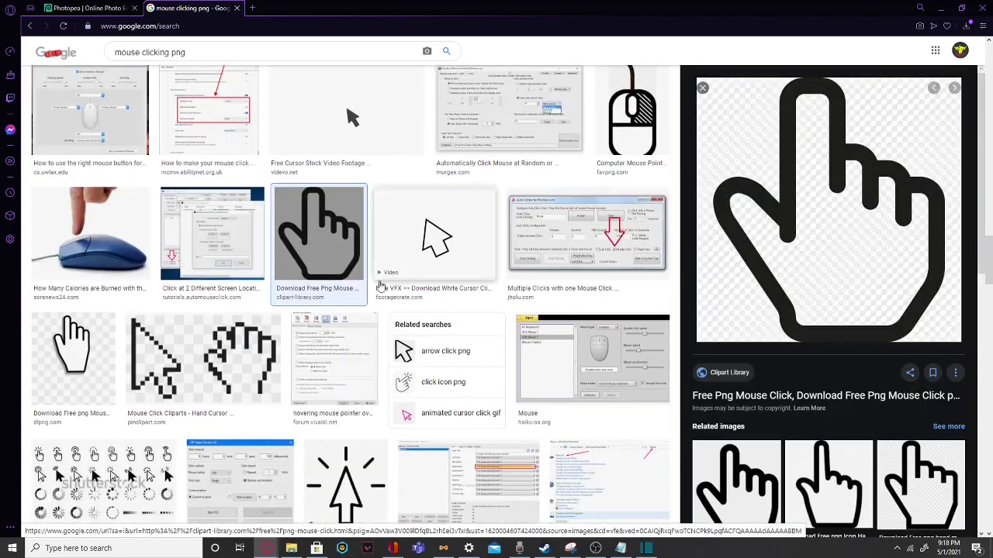
left_click(74, 306)
left_click(318, 183)
scroll(318, 182, "down", 10)
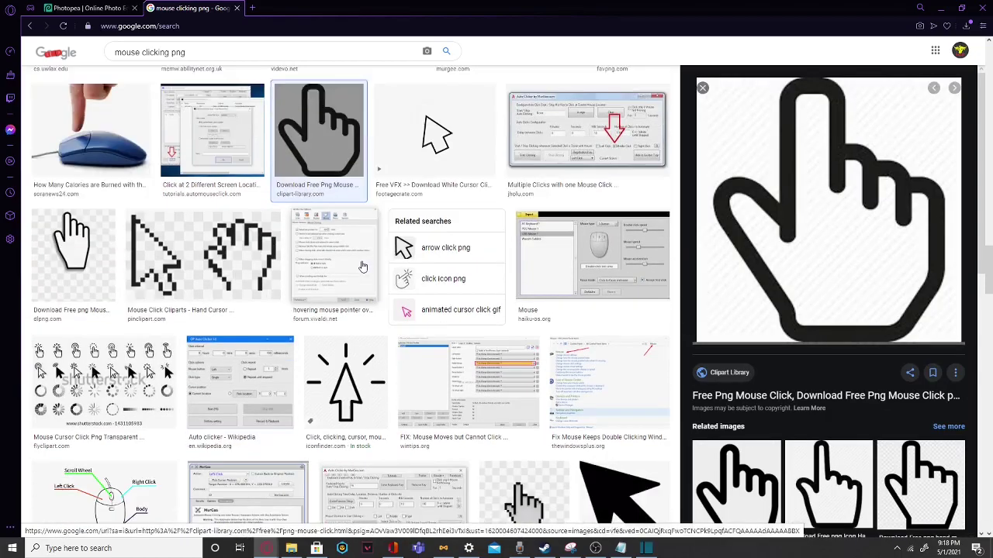
scroll(591, 497, "up", 2)
scroll(244, 289, "down", 3)
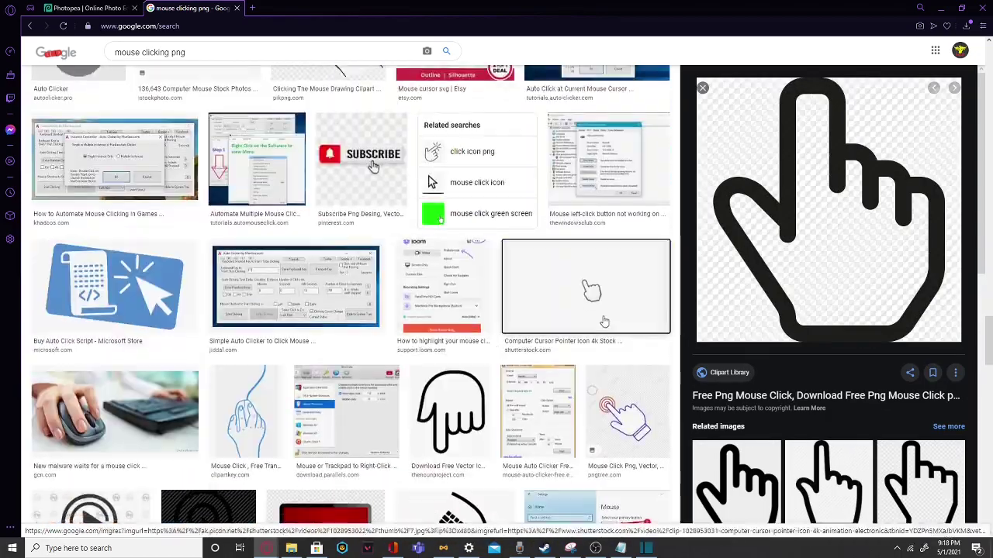
left_click(454, 177)
scroll(253, 299, "up", 2)
left_click(253, 298)
scroll(253, 299, "down", 4)
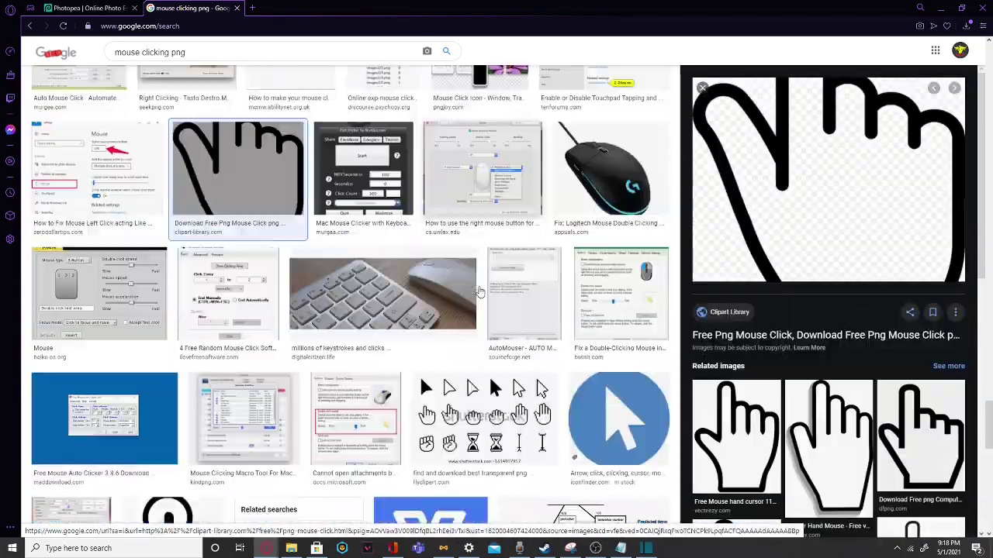
Browse the related hand cursor images and open Vecteezy's solid black hand pressing a circled button.
left_click(752, 425)
scroll(916, 386, "down", 2)
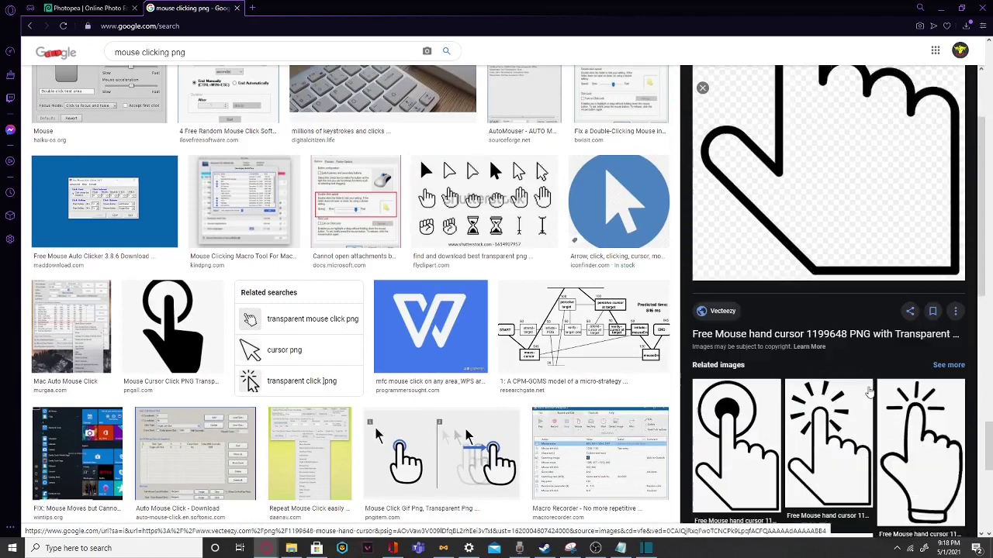
left_click(709, 426)
scroll(749, 348, "down", 5)
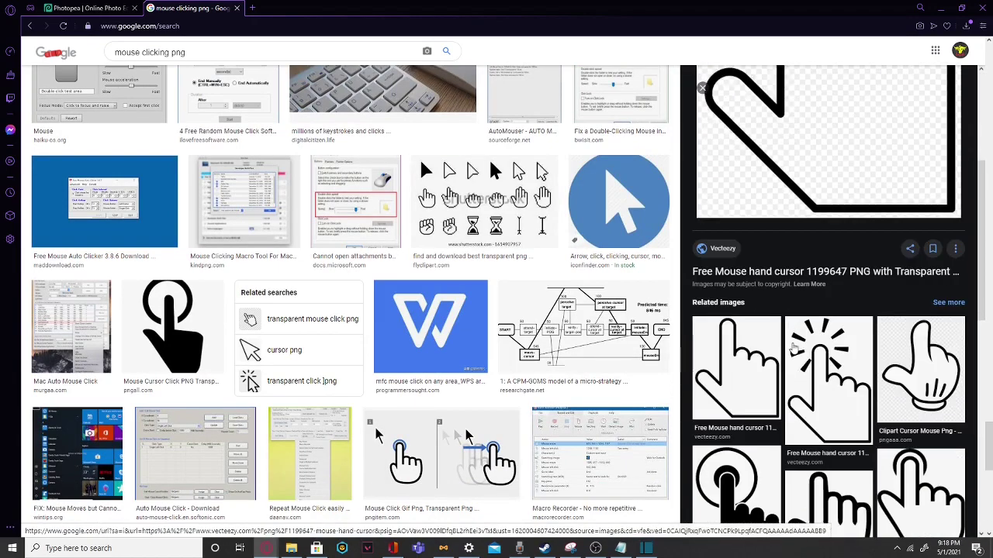
left_click(756, 380)
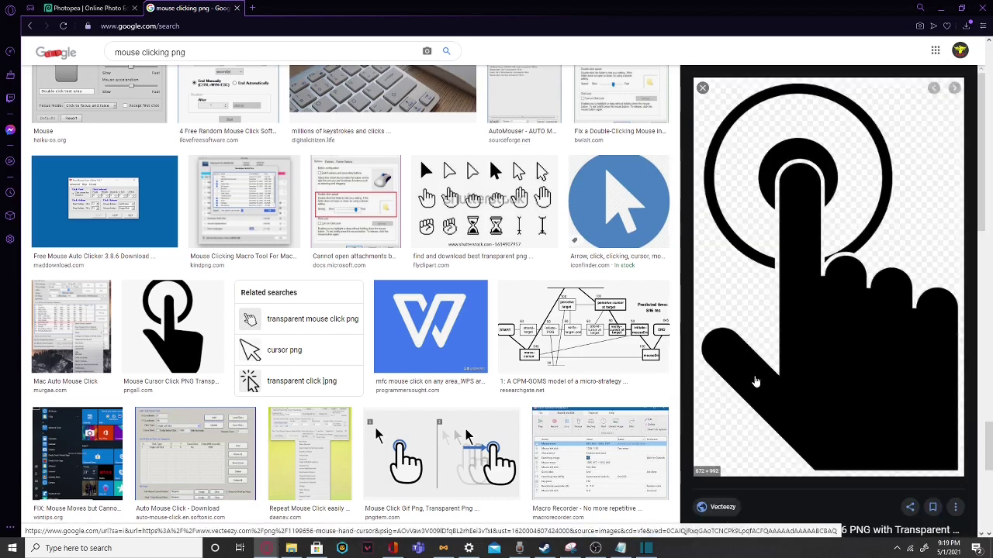
Save the black pressing-hand image to the Downloads folder as mouse-hand-cursor-png.
right_click(851, 268)
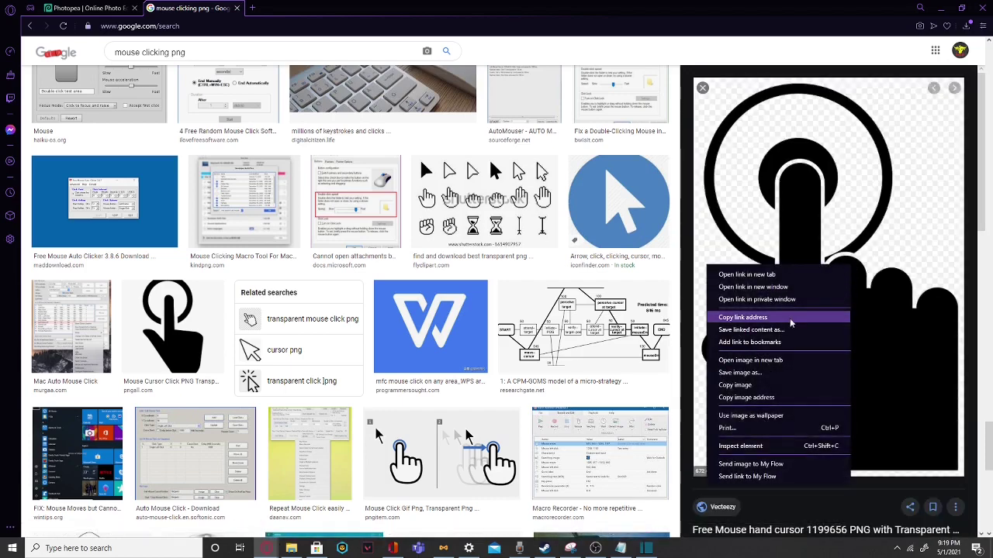
left_click(751, 373)
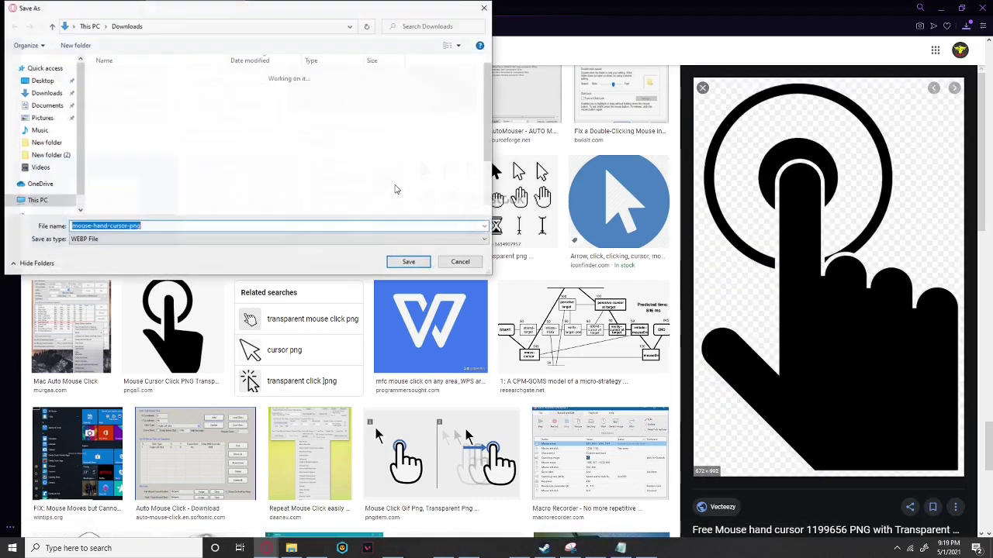
left_click(410, 263)
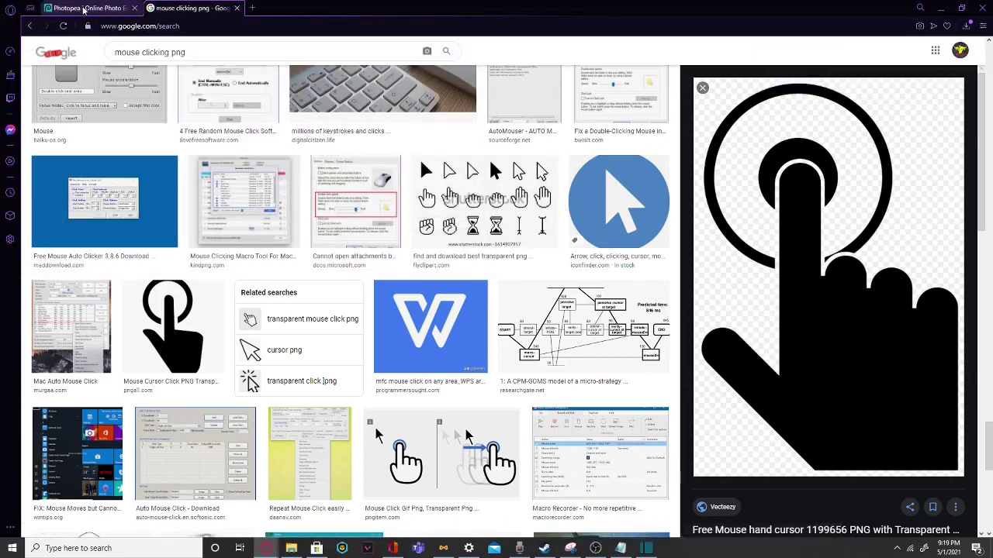
Switch back to Photopea, place mouse-hand-cursor-png above the grunge background and accept its placement.
left_click(85, 8)
left_click(36, 45)
left_click(59, 88)
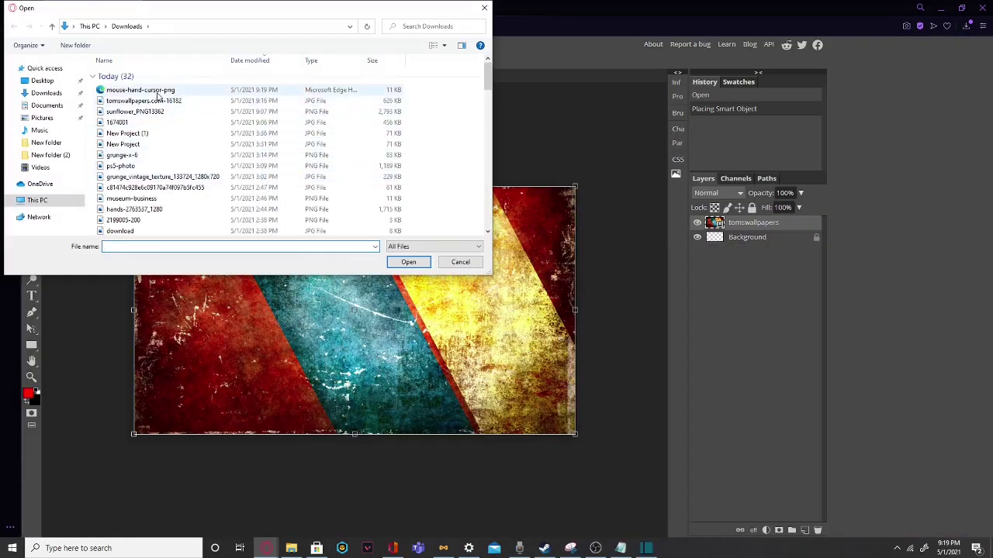
double_click(221, 90)
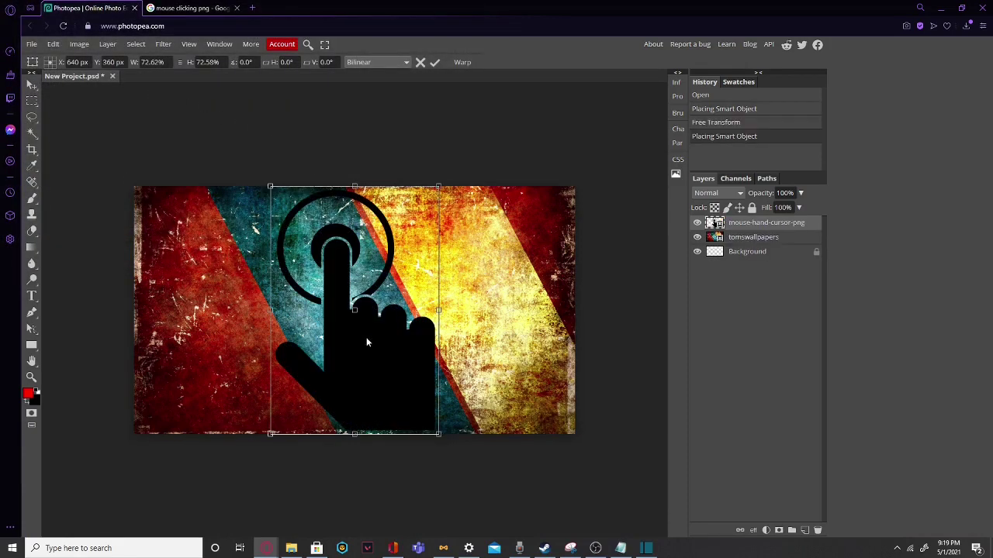
right_click(367, 342)
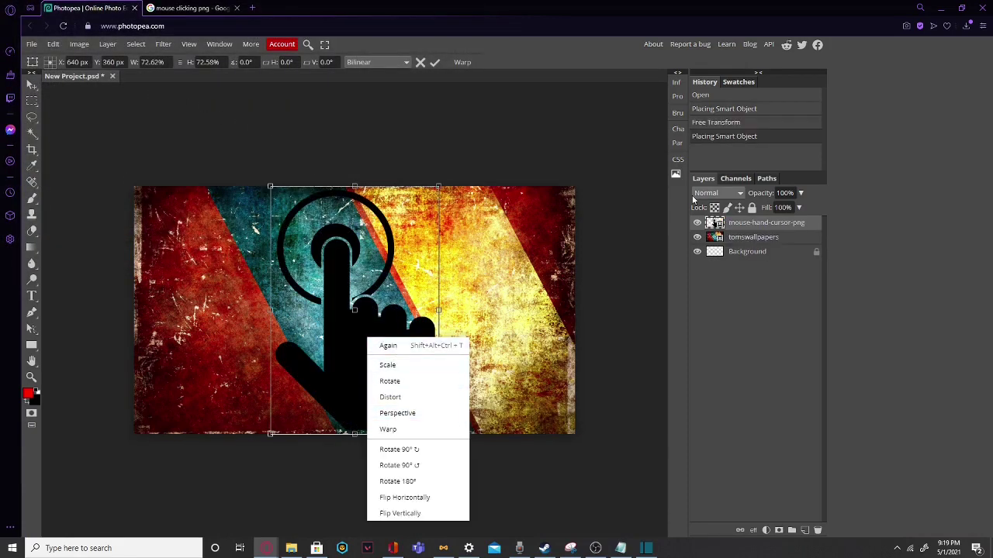
left_click(799, 234)
Apply a white (ffffff) Color Overlay to the mouse-hand-cursor-png layer.
double_click(795, 224)
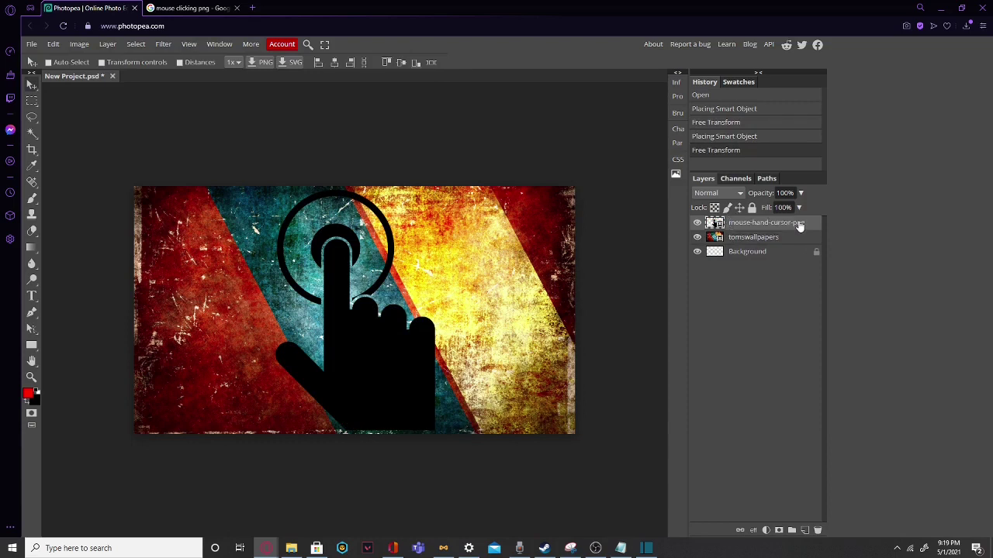
double_click(800, 227)
double_click(808, 226)
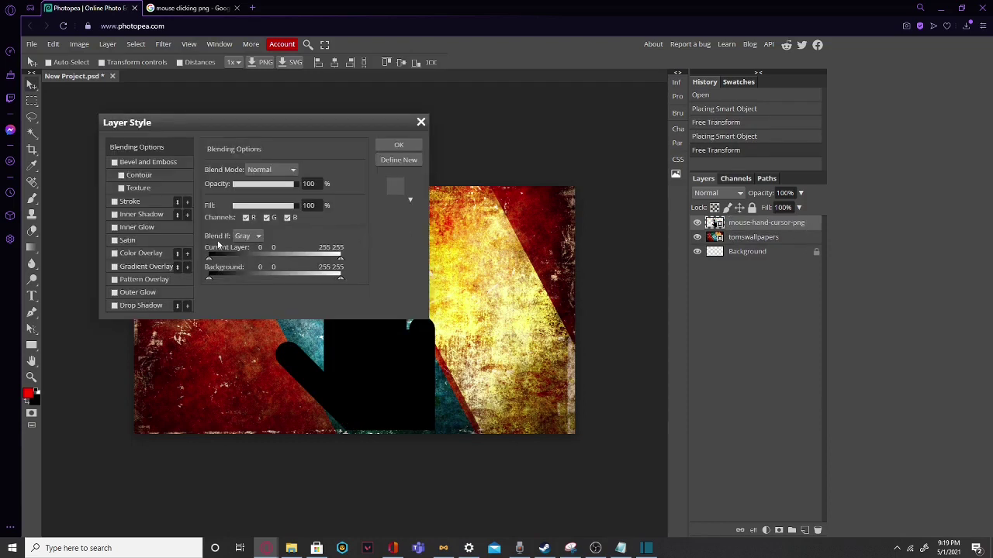
left_click(143, 254)
left_click(339, 186)
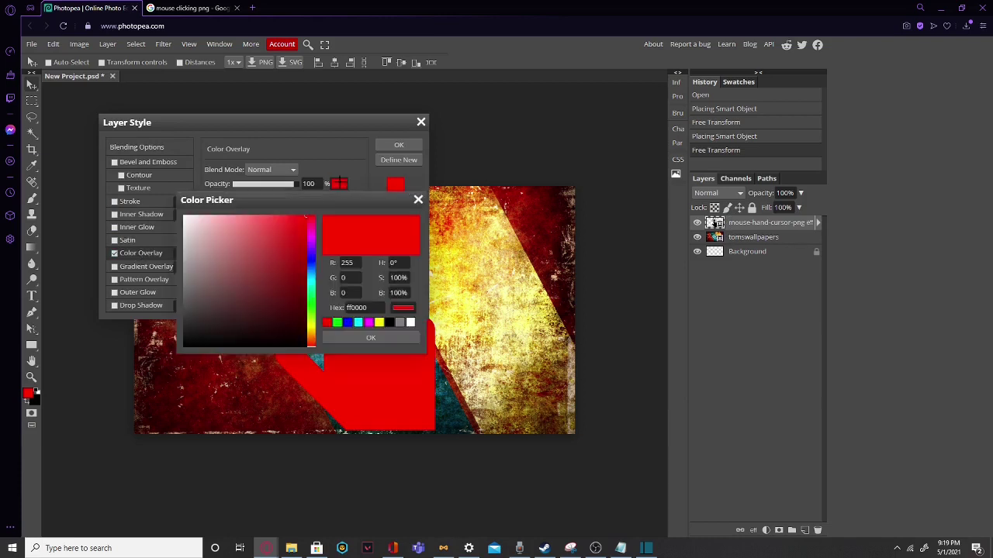
left_click(410, 323)
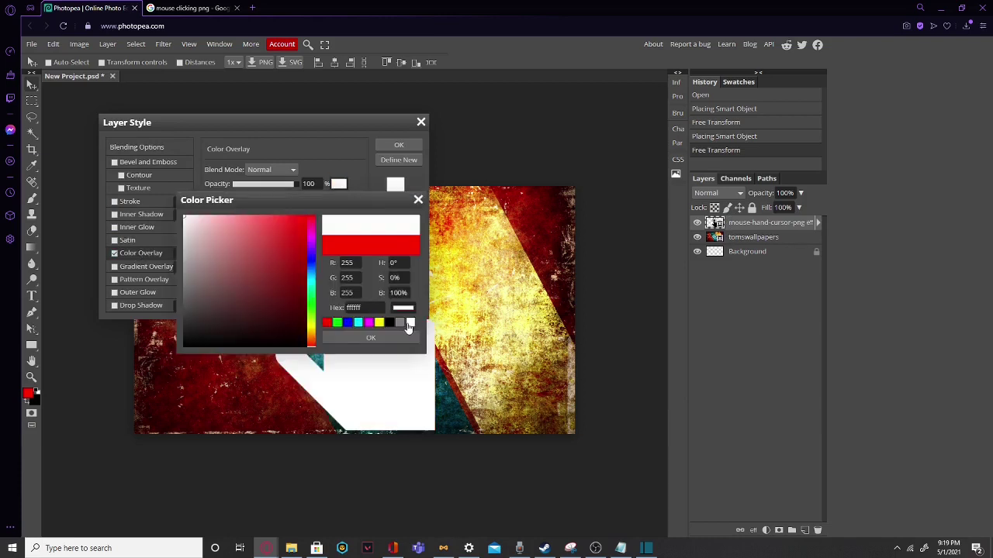
left_click(367, 343)
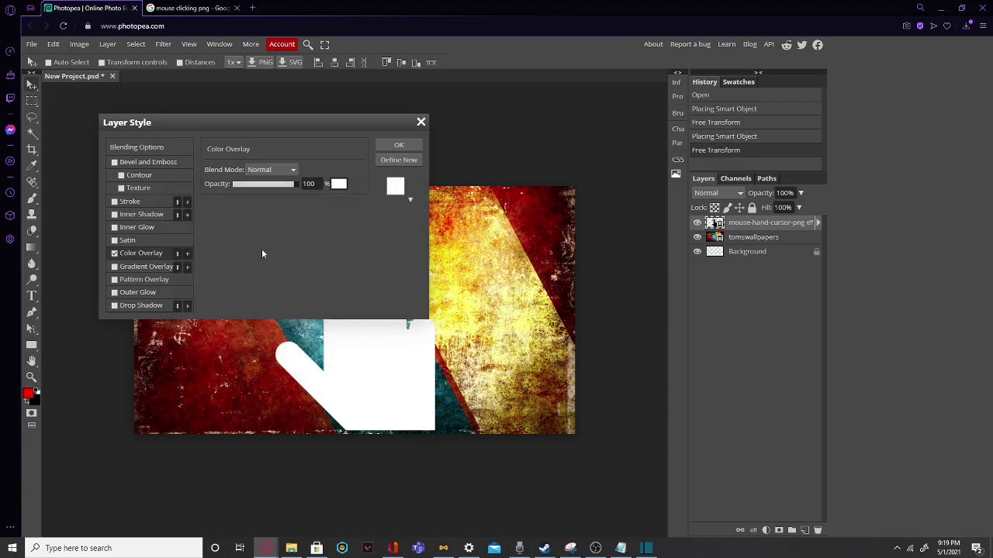
Add a 13 px black outside Stroke to the hand and move it to the left side of the canvas.
left_click(115, 202)
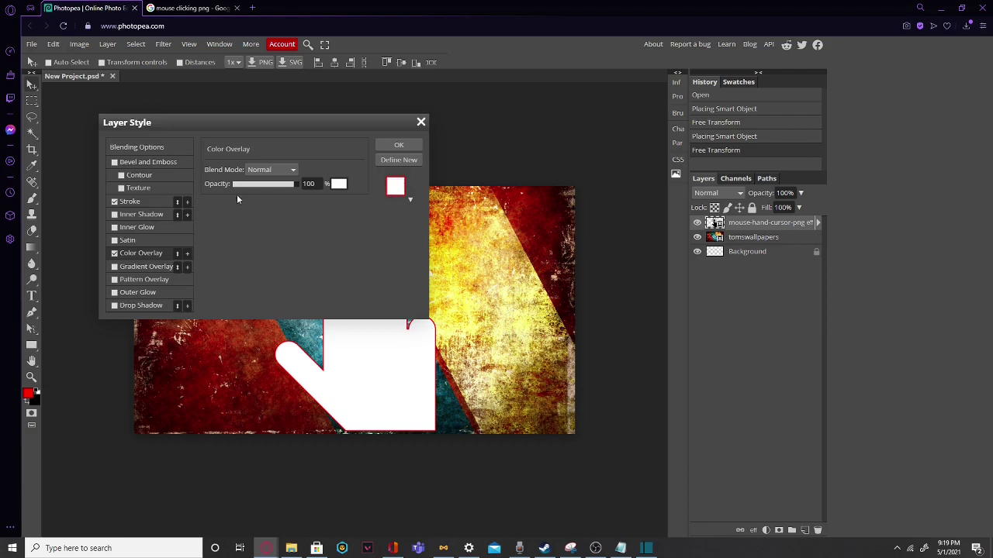
left_click(152, 200)
left_click(212, 237)
left_click(386, 327)
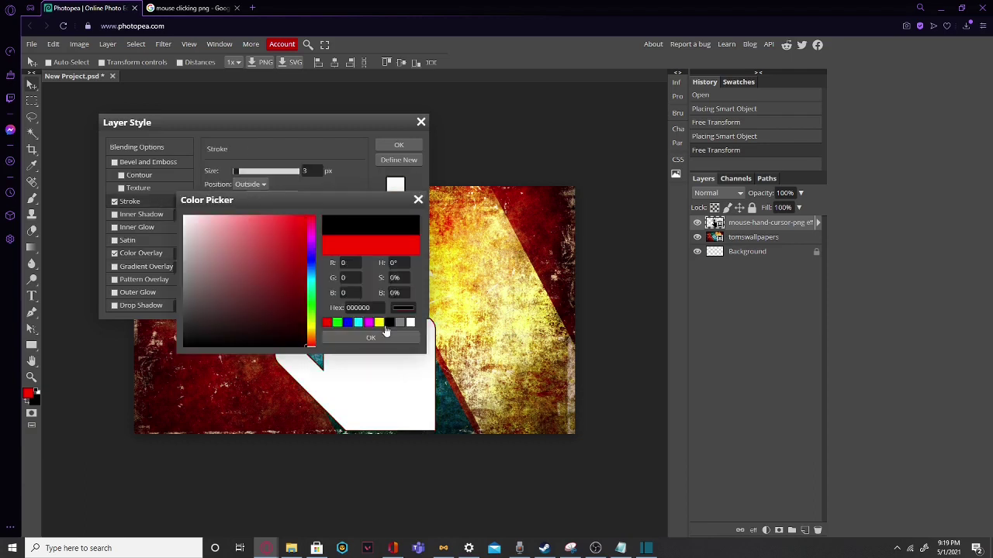
left_click(368, 342)
left_click(240, 171)
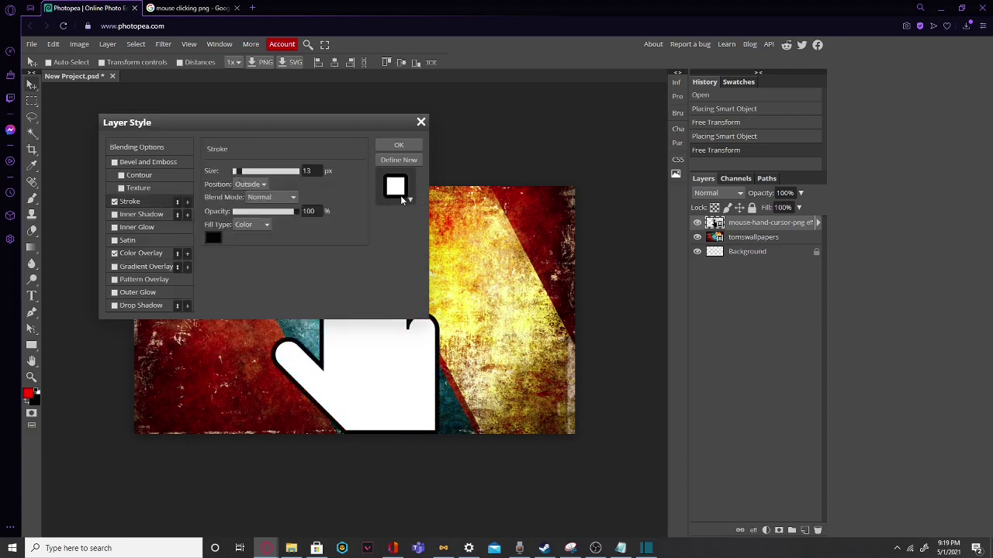
left_click(395, 145)
left_click_drag(369, 357, 239, 355)
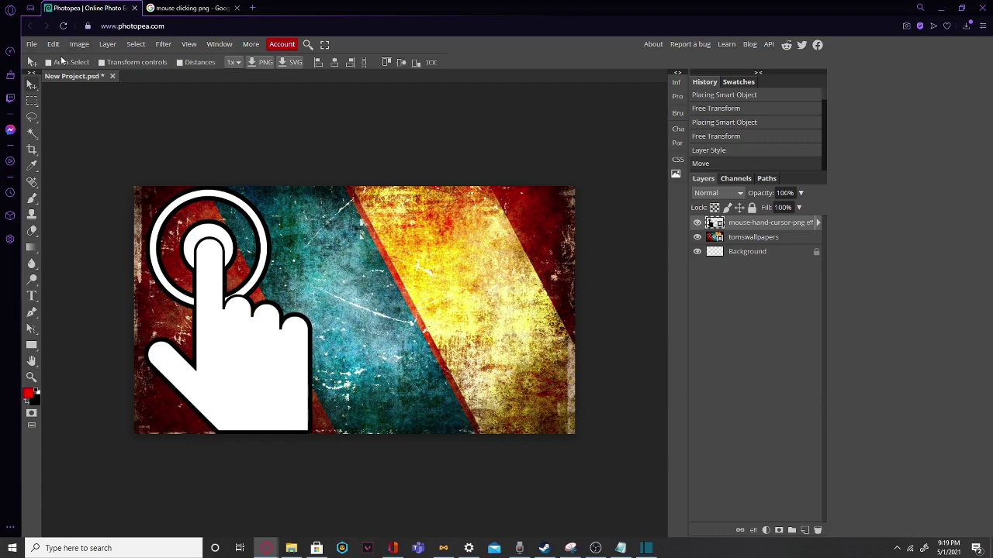
Set the Type tool to the Goblin font at 100 px.
left_click(30, 297)
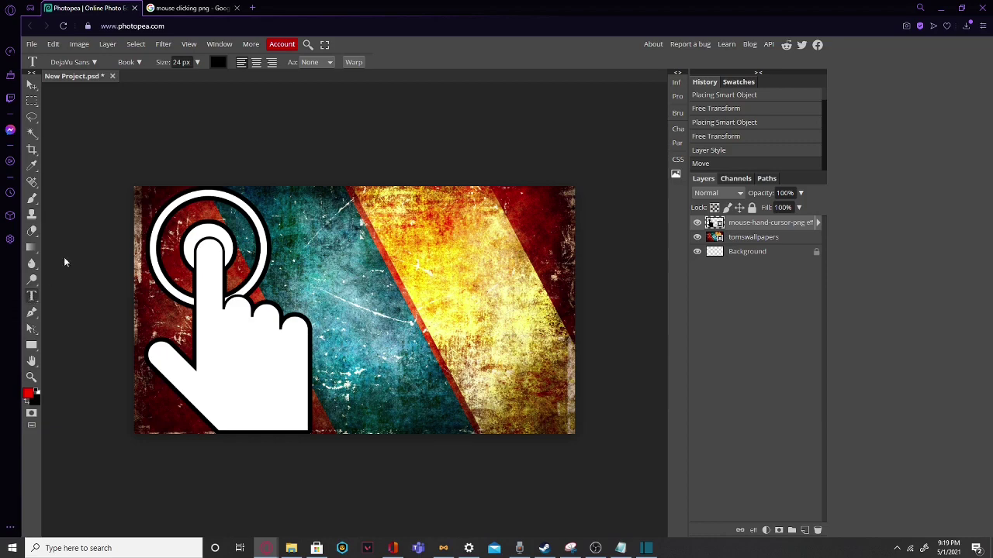
left_click(69, 60)
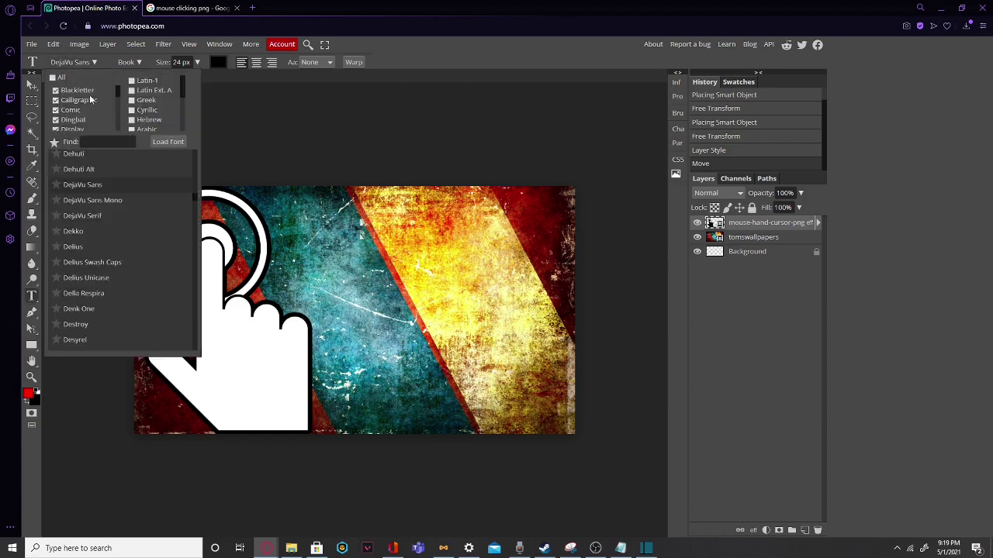
scroll(107, 197, "down", 3)
scroll(108, 214, "down", 10)
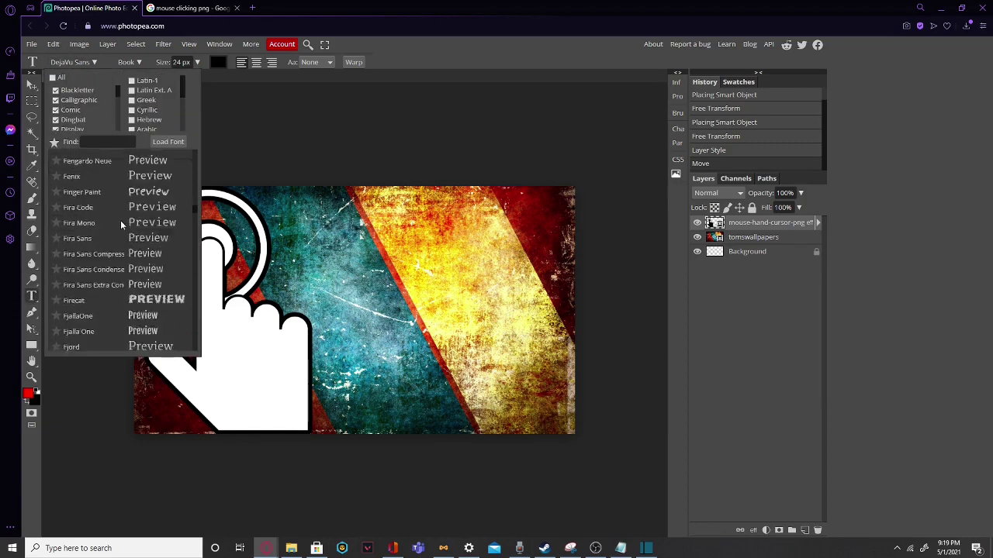
scroll(118, 225, "down", 6)
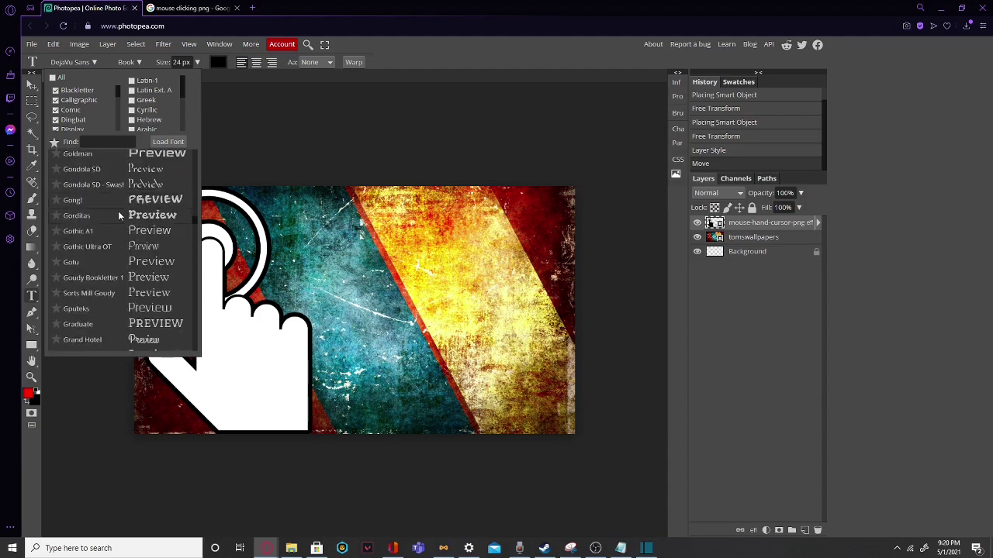
scroll(118, 214, "up", 2)
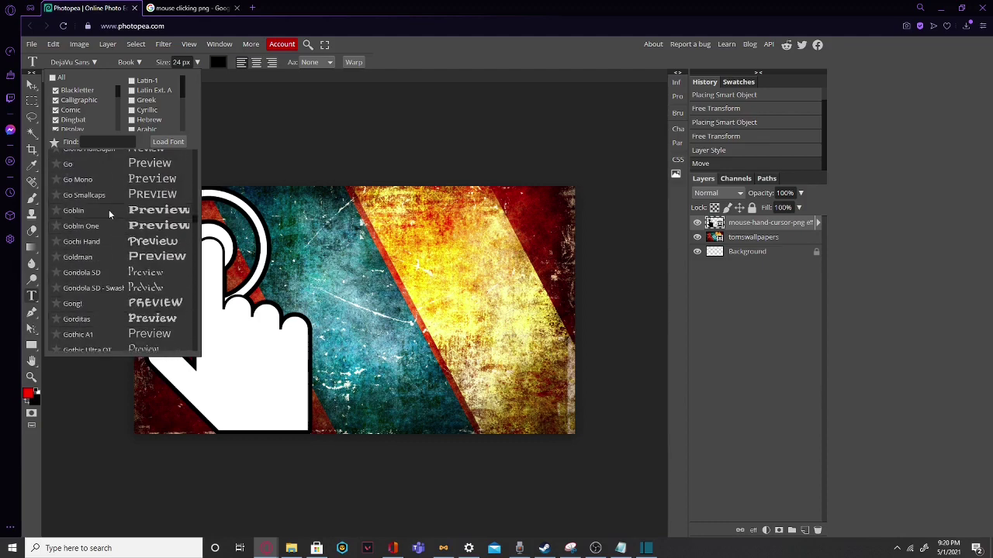
left_click(109, 210)
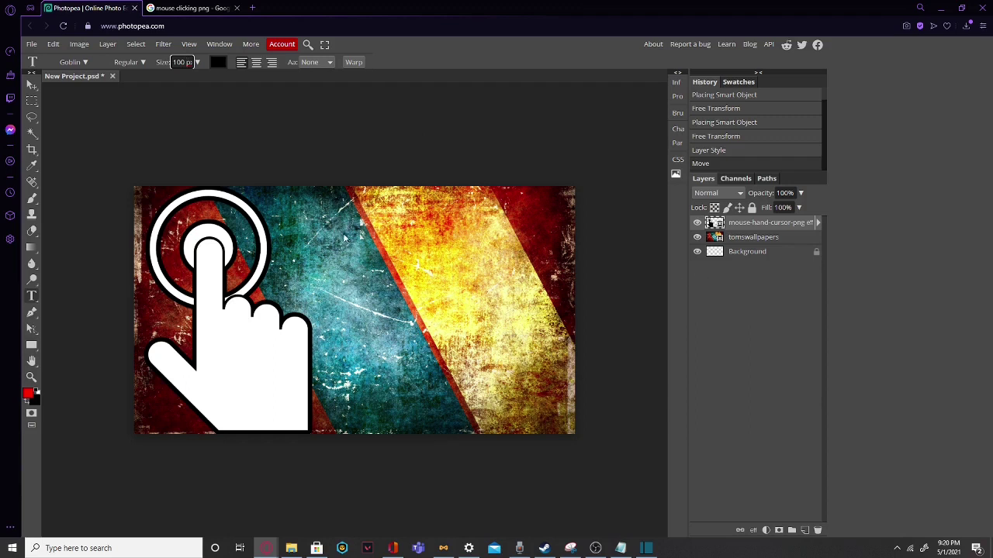
Add the text "How" to the right of the hand and a separate line "To" directly beneath it, left-aligned with it.
left_click(378, 239)
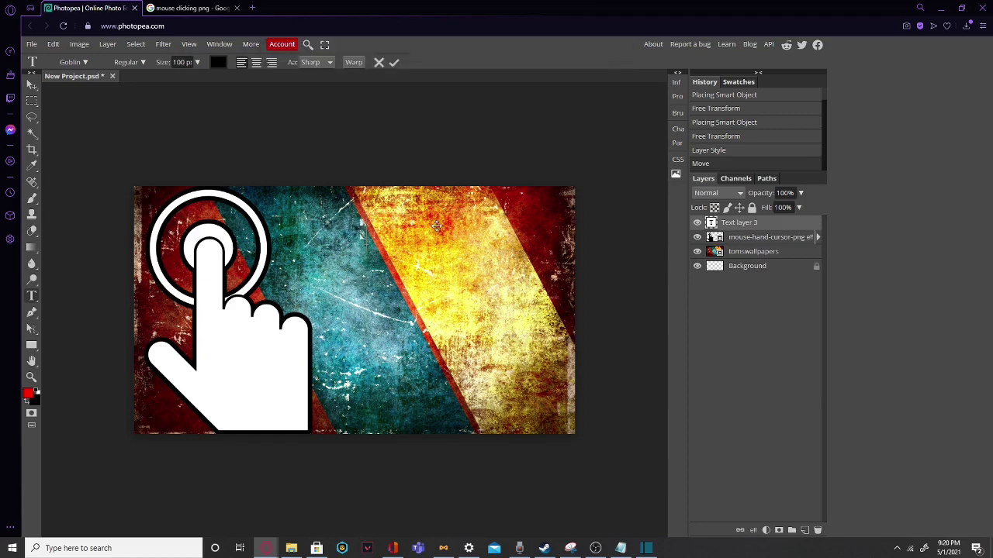
type("How")
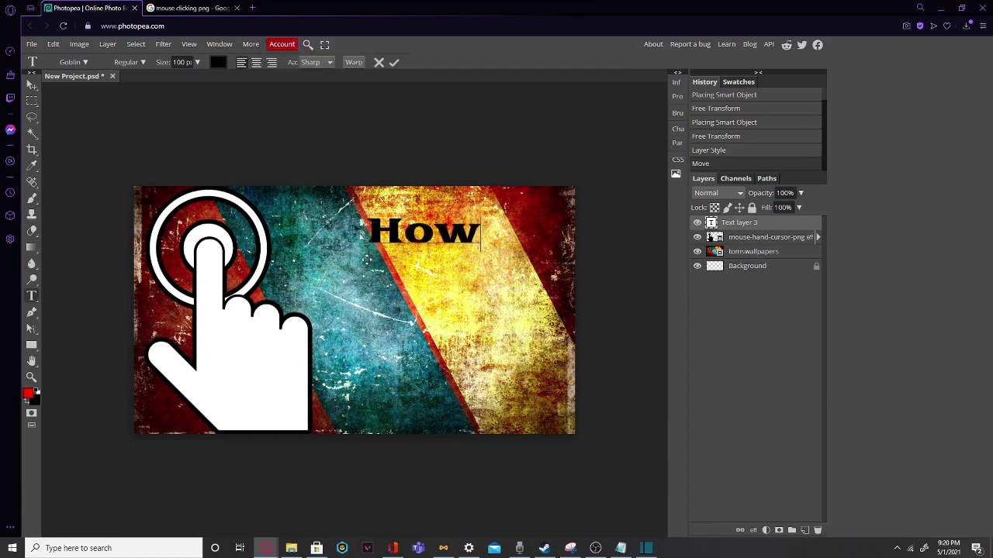
left_click(33, 294)
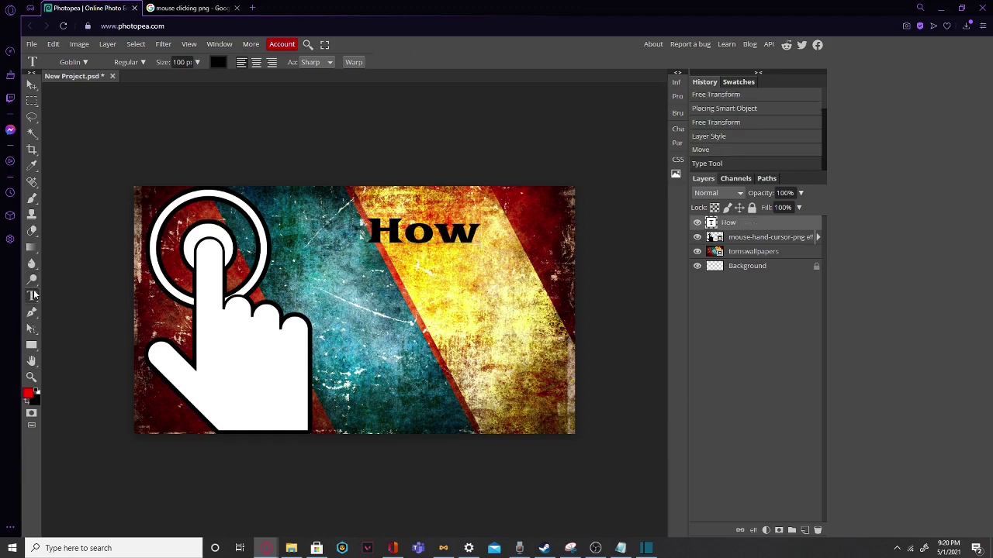
left_click(373, 268)
type("To")
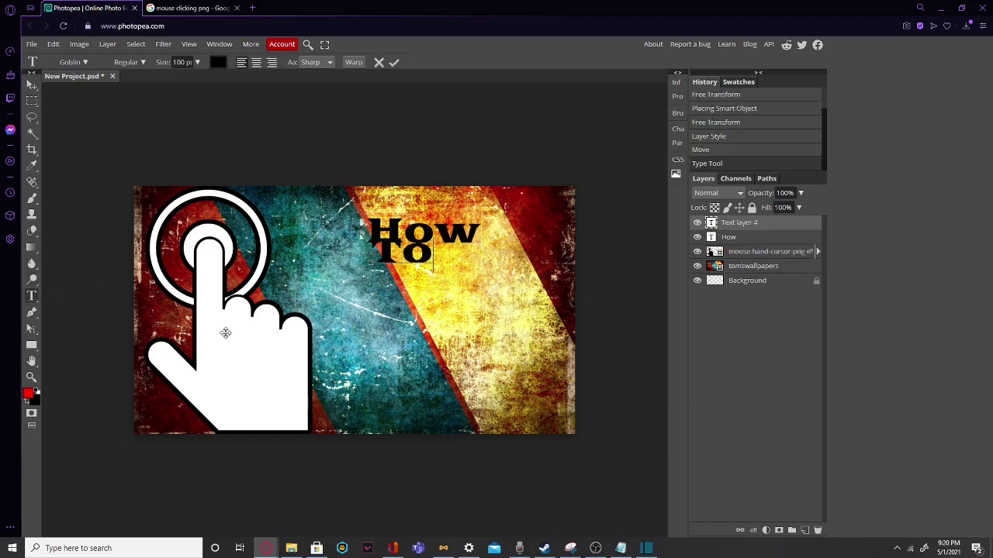
left_click_drag(431, 295, 426, 304)
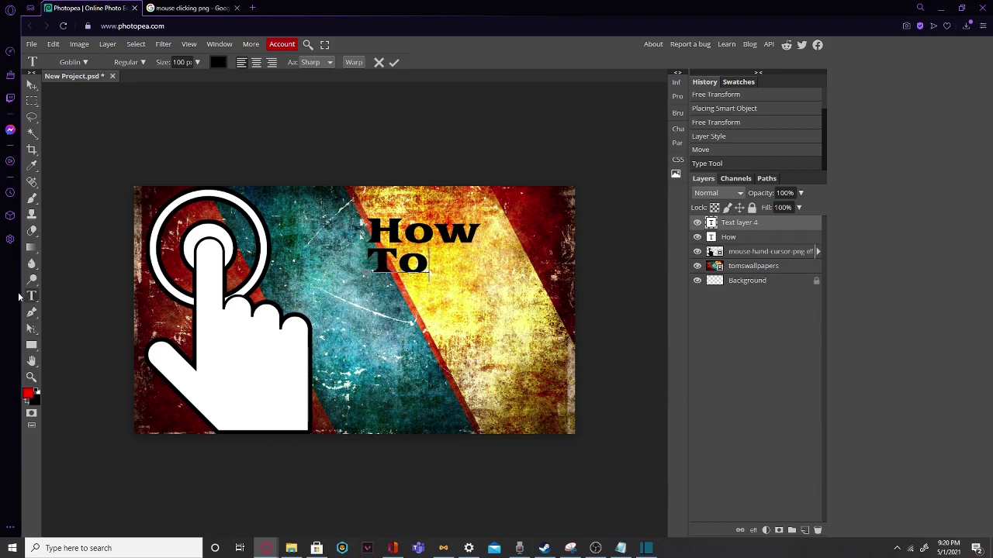
Add the text lines "Make A" and "Good" as separate layers stacked beneath "To".
left_click(31, 296)
left_click(367, 301)
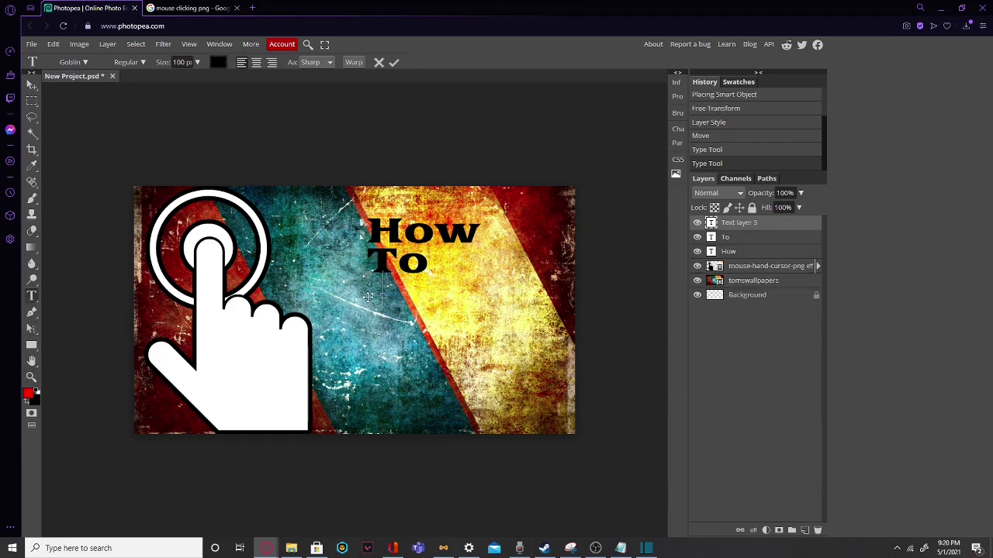
type("Make A")
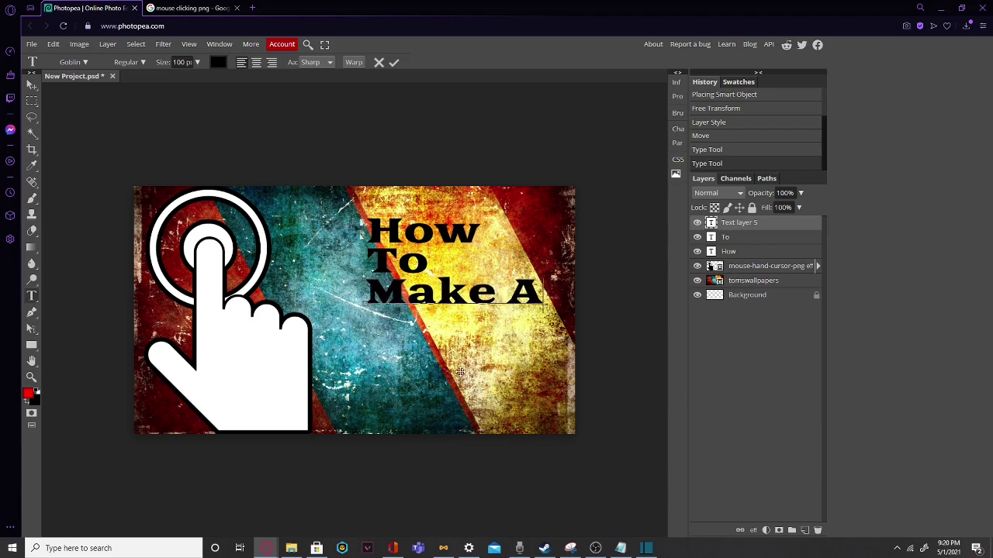
left_click(368, 333)
type("Good")
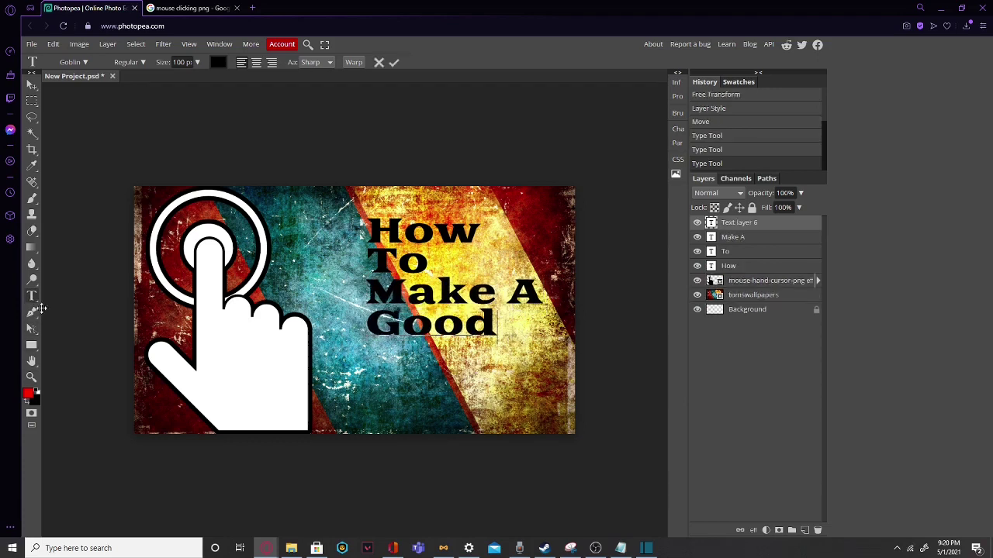
Add the text "Thumbnail" as a separate layer beneath "Good" and set its size to 80 px.
left_click(32, 296)
left_click(370, 353)
type("Thumbn")
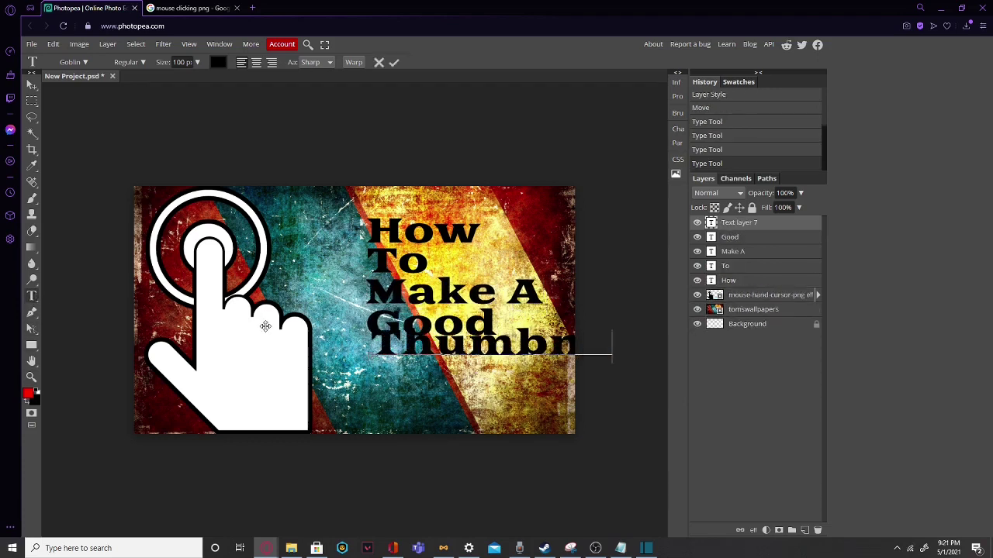
type("ail")
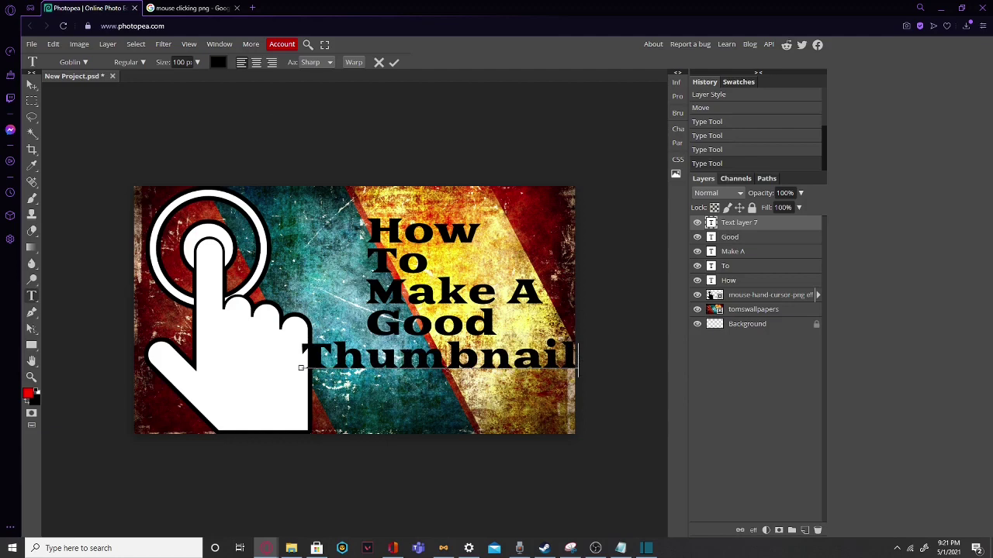
left_click_drag(579, 357, 295, 350)
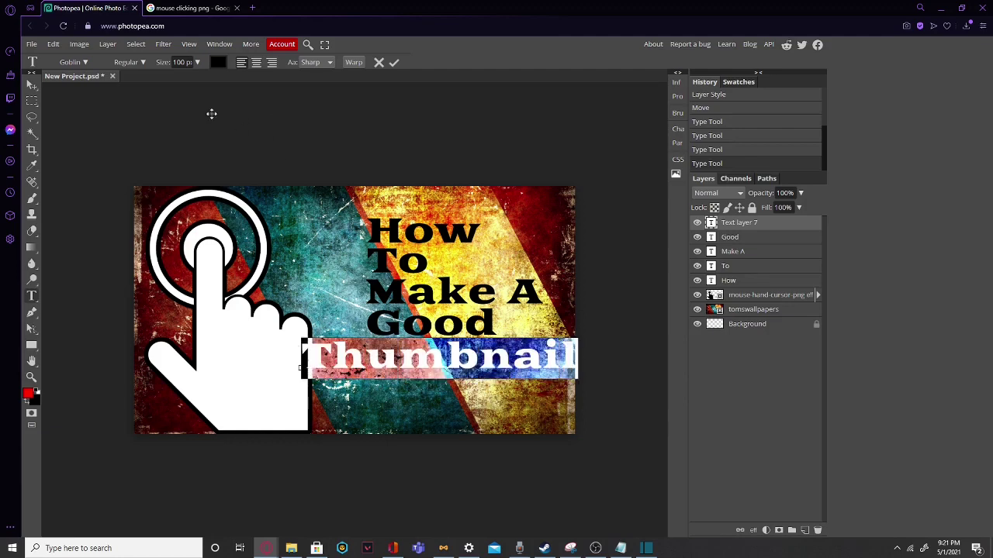
key("shift+Down")
key("shift+Down")
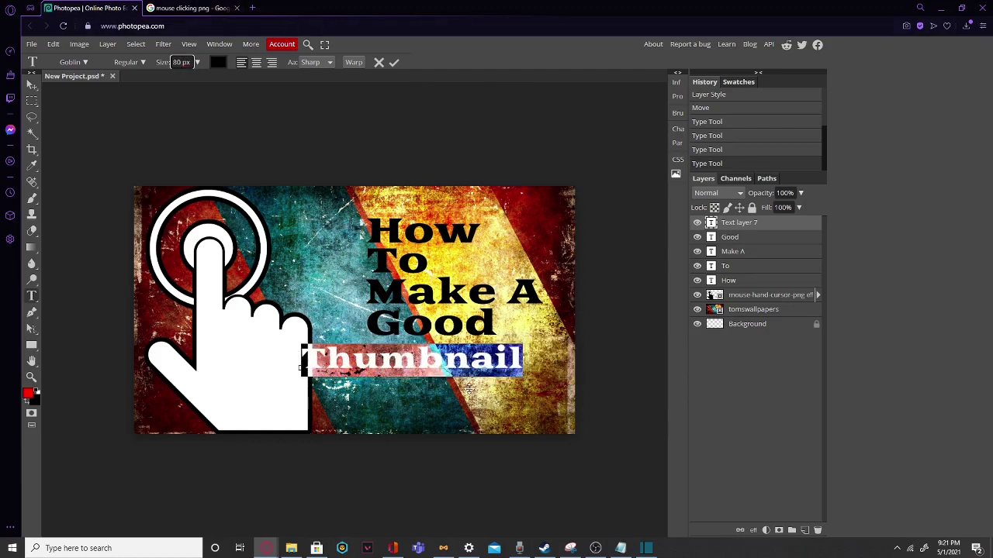
Set the "Good" text to 80 px and move it left so it starts in line with "Thumbnail".
double_click(476, 320)
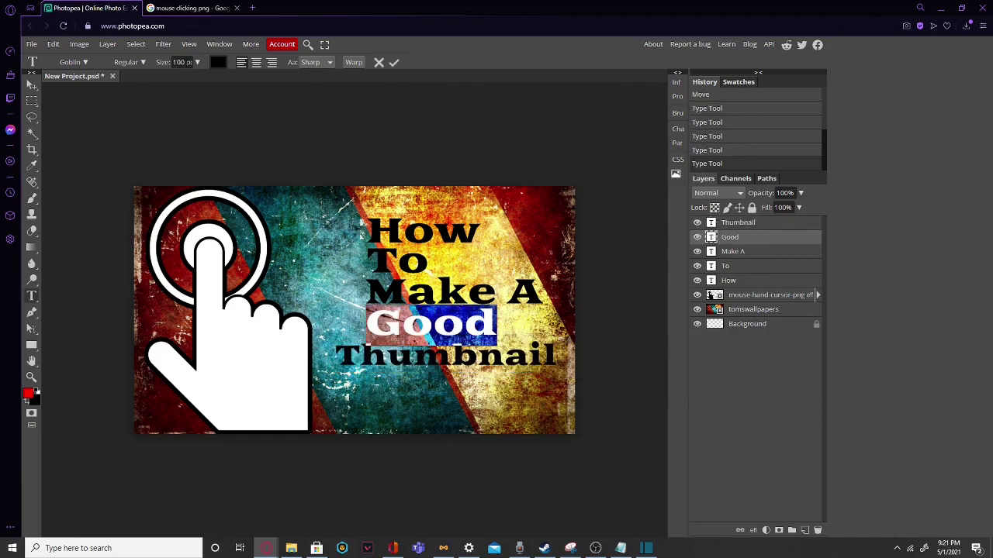
key("shift+Down")
key("shift+Down")
Set the "Make A" text to 80 px and move it left so it starts in line with "Good".
right_click(748, 250)
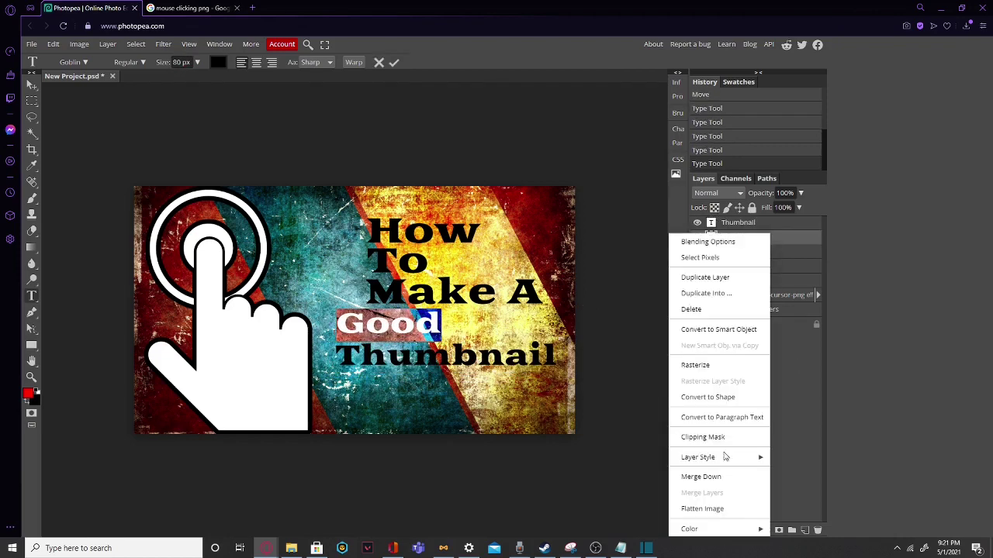
left_click(749, 254)
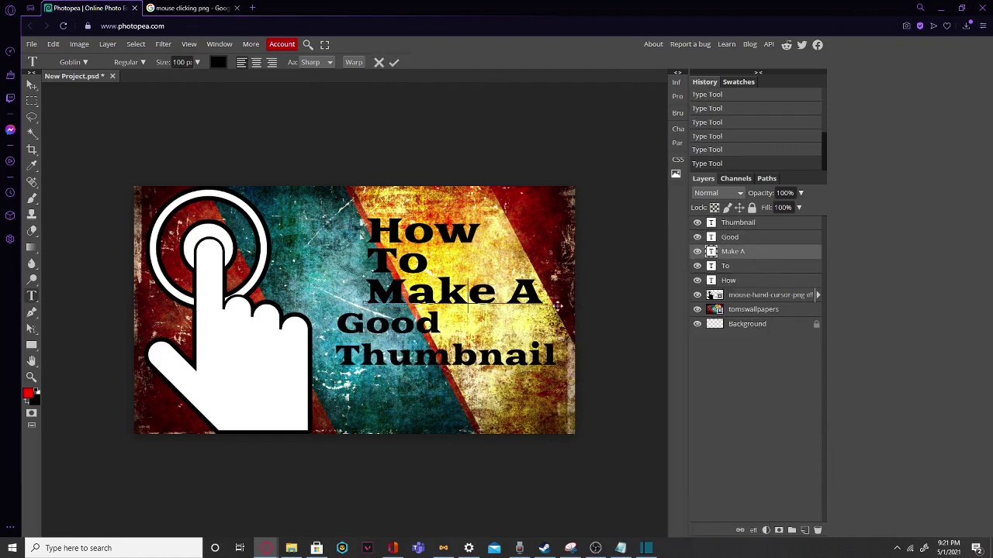
left_click_drag(555, 305, 367, 295)
left_click(181, 62)
type("80")
key("Return")
left_click_drag(532, 301, 505, 303)
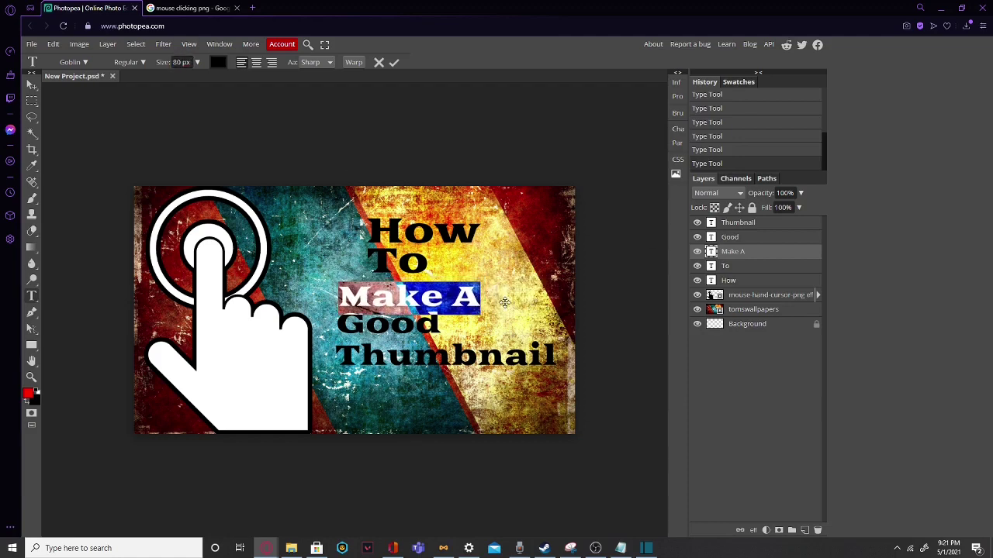
Set the "To" and "How" texts to 80 px and line both up with the left edge of the lines beneath.
left_click(749, 266)
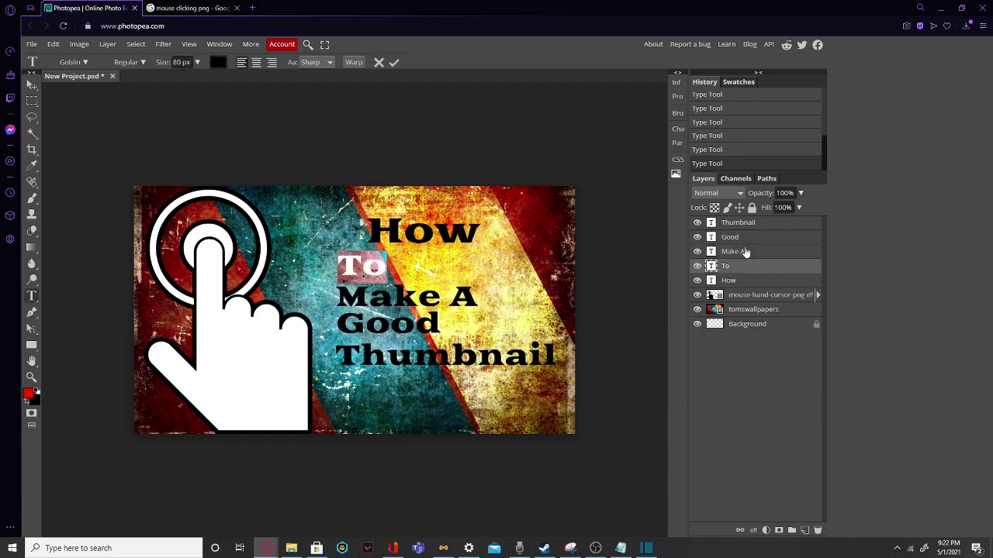
left_click(737, 280)
key("Return")
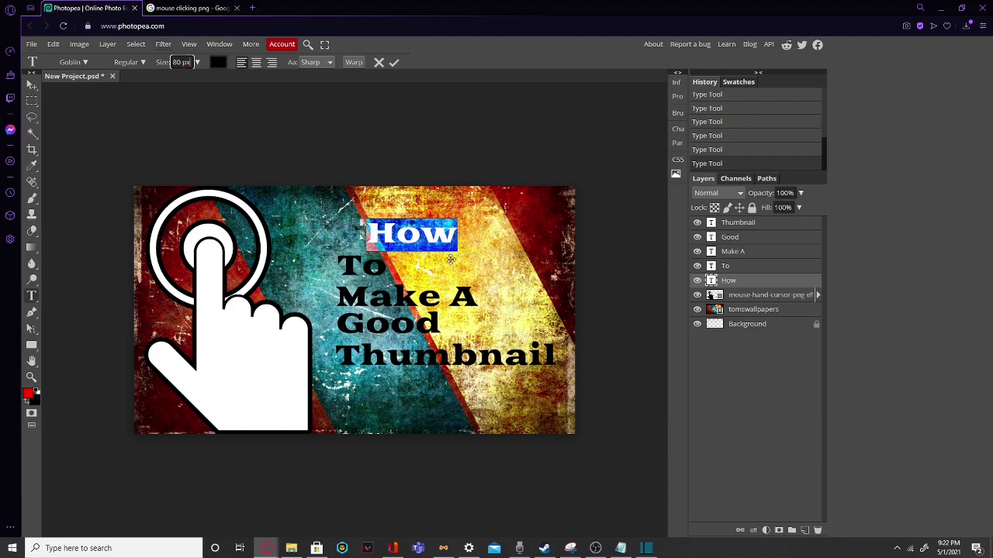
left_click_drag(434, 232, 402, 233)
left_click(386, 245)
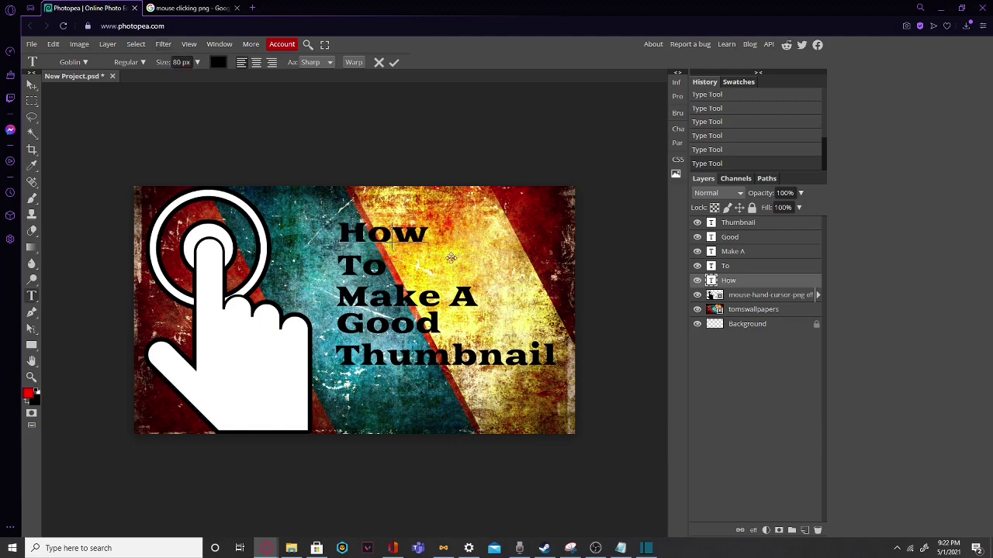
left_click_drag(411, 253, 412, 257)
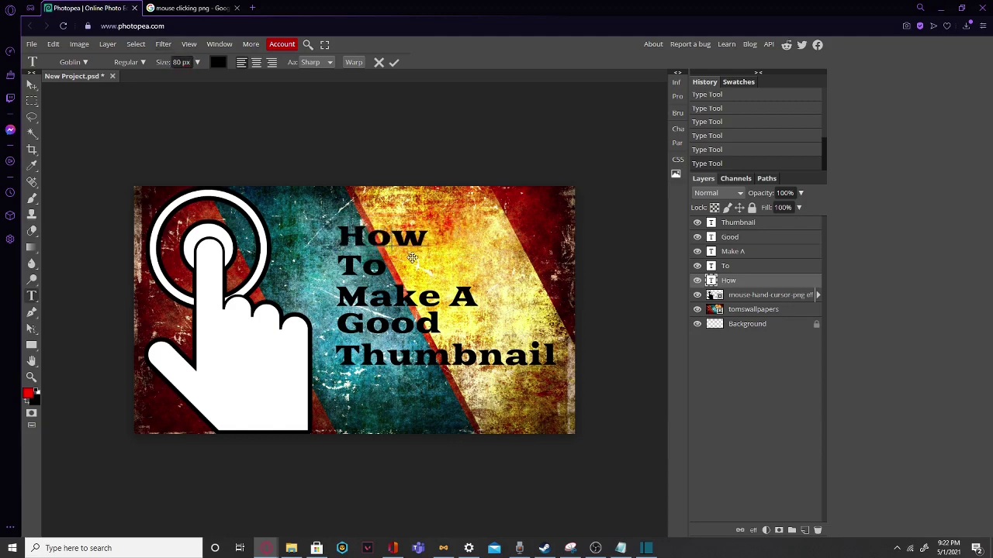
double_click(762, 284)
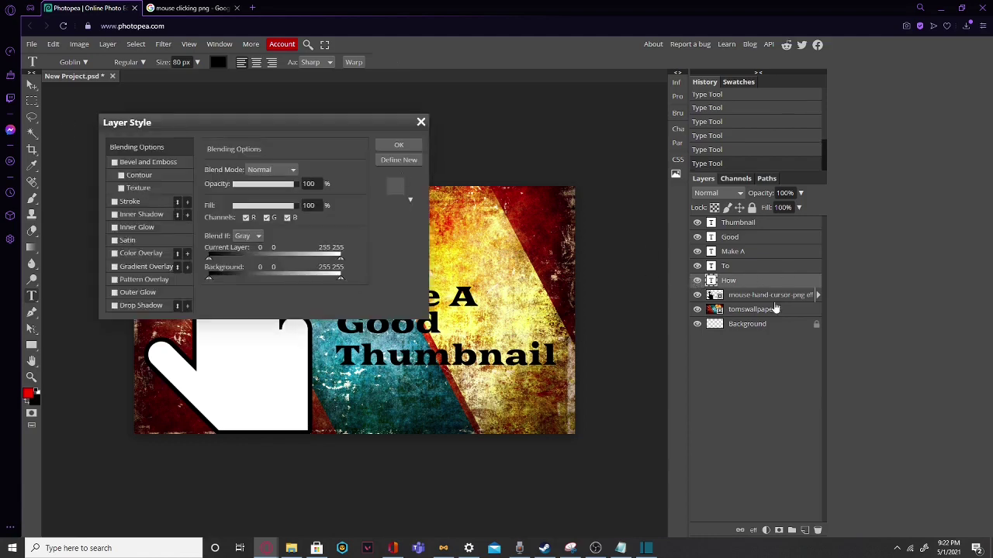
left_click(806, 298)
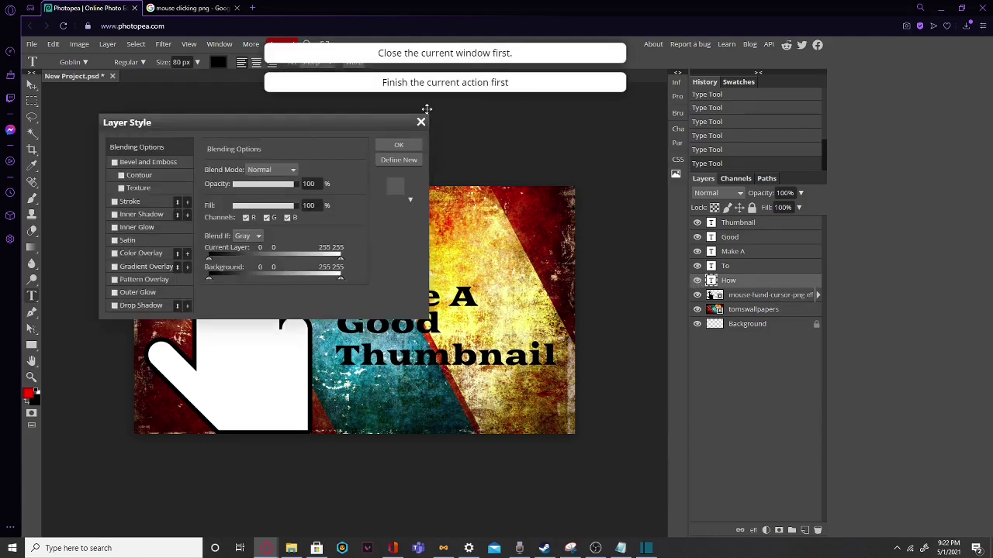
left_click(421, 122)
Add an Outer Glow to the hand layer with size 36 px, range 19% and opacity 100%.
left_click(811, 298)
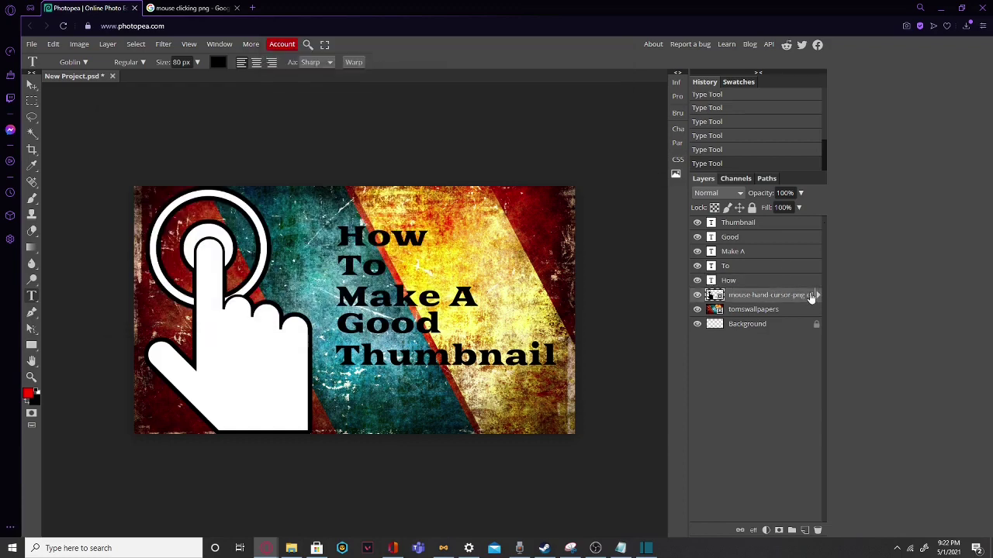
left_click(810, 297)
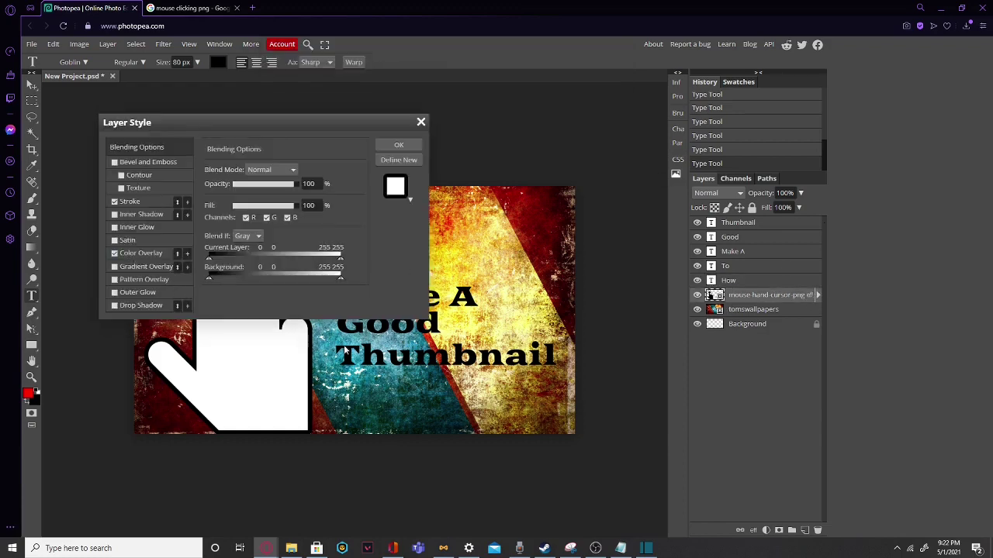
left_click(163, 294)
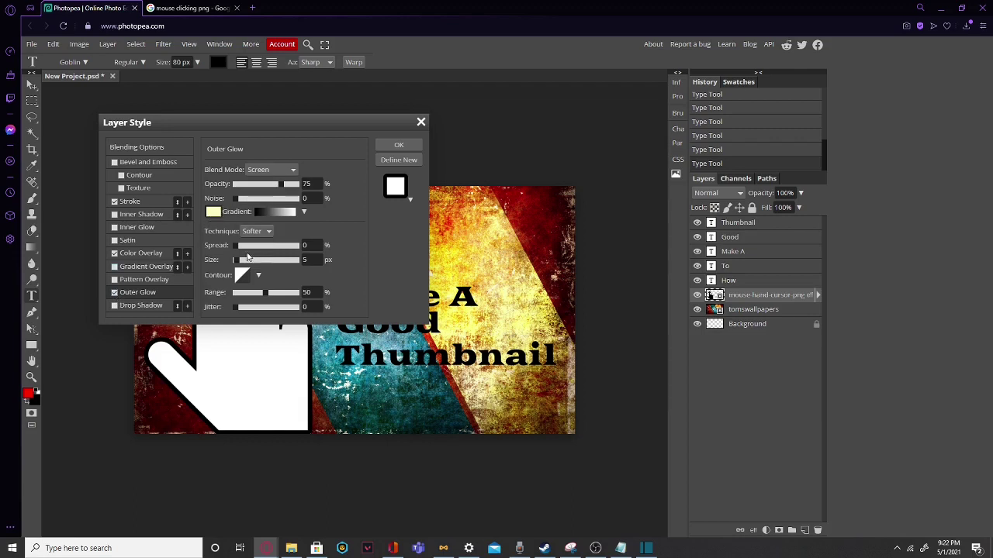
left_click_drag(238, 258, 248, 264)
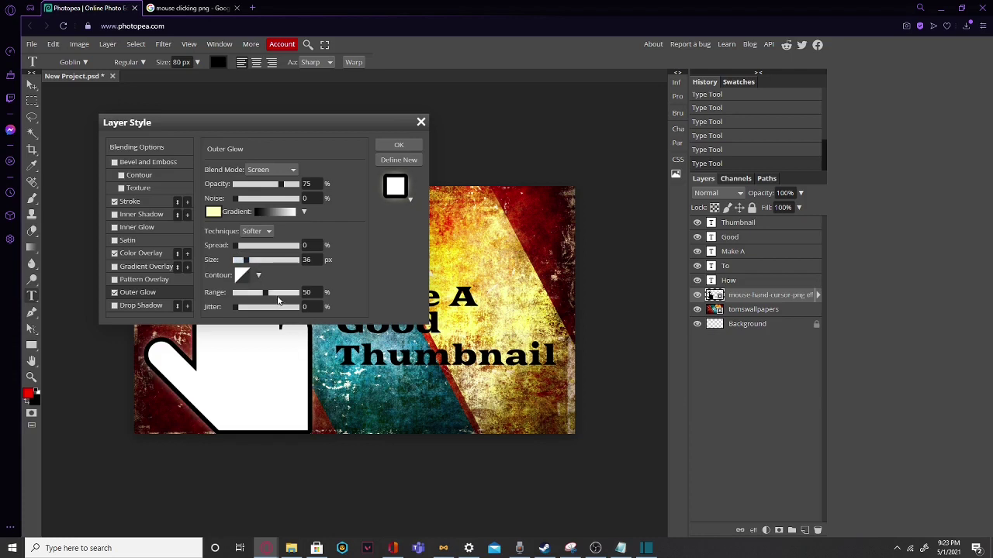
left_click_drag(268, 297, 248, 298)
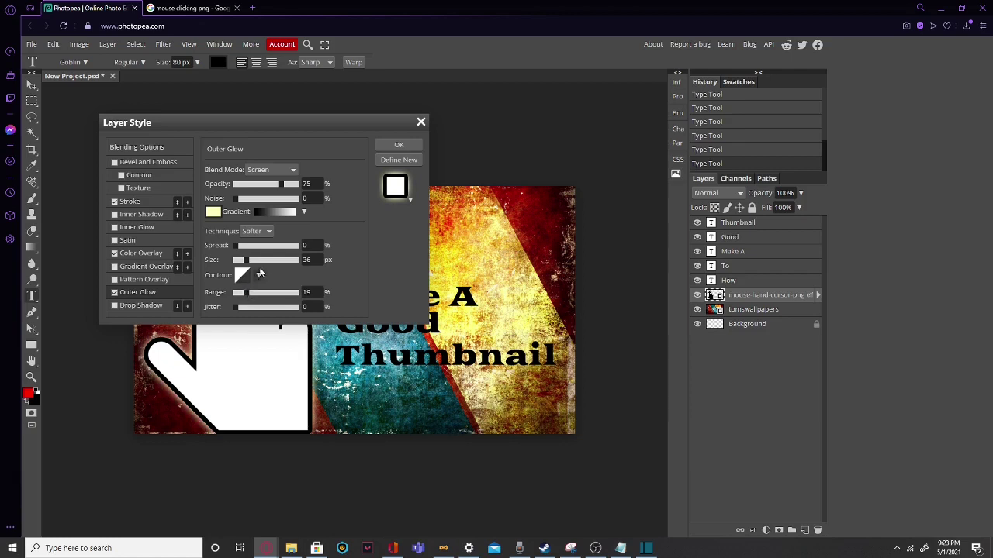
left_click_drag(281, 183, 312, 192)
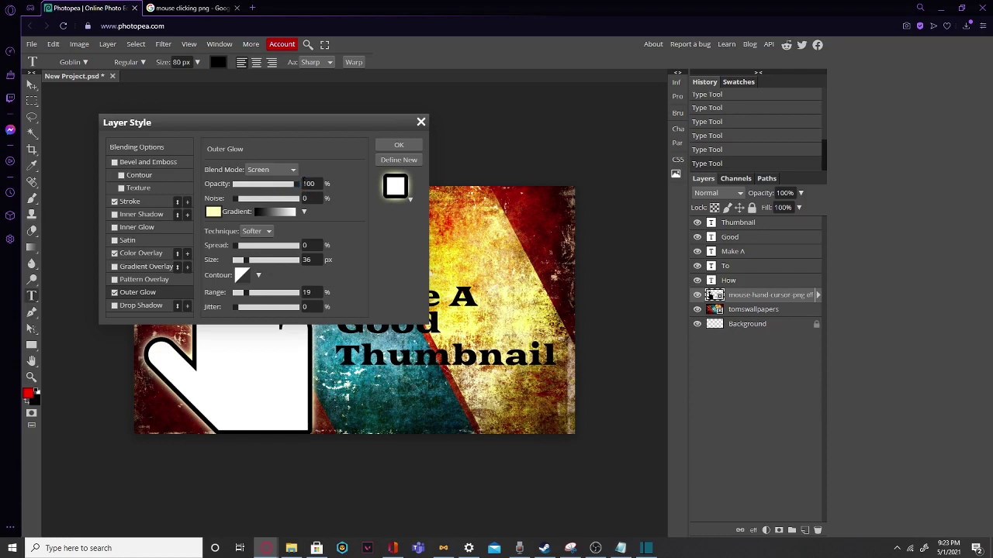
left_click(399, 146)
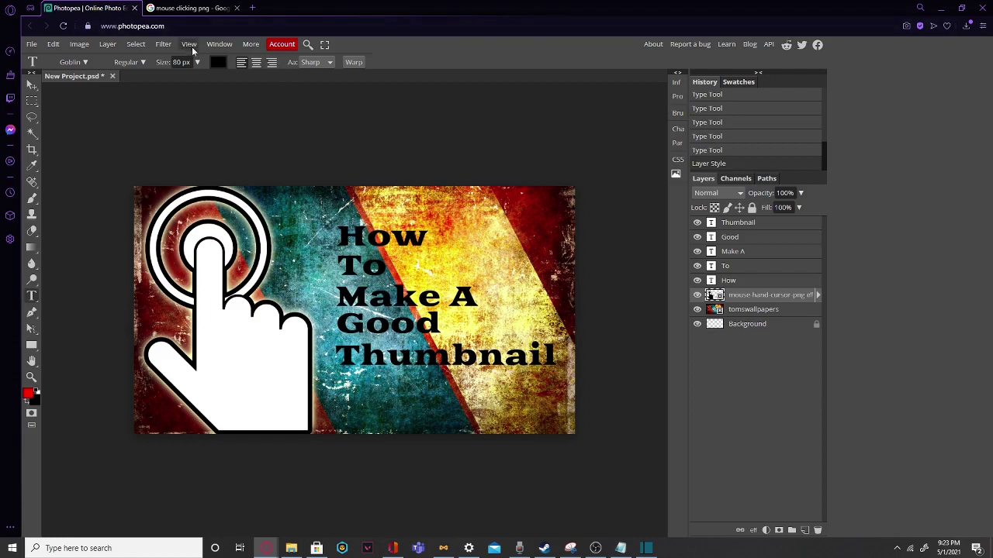
Apply a Gaussian Blur with a radius of 3.9 px to the tomswallpapers background layer.
left_click(771, 310)
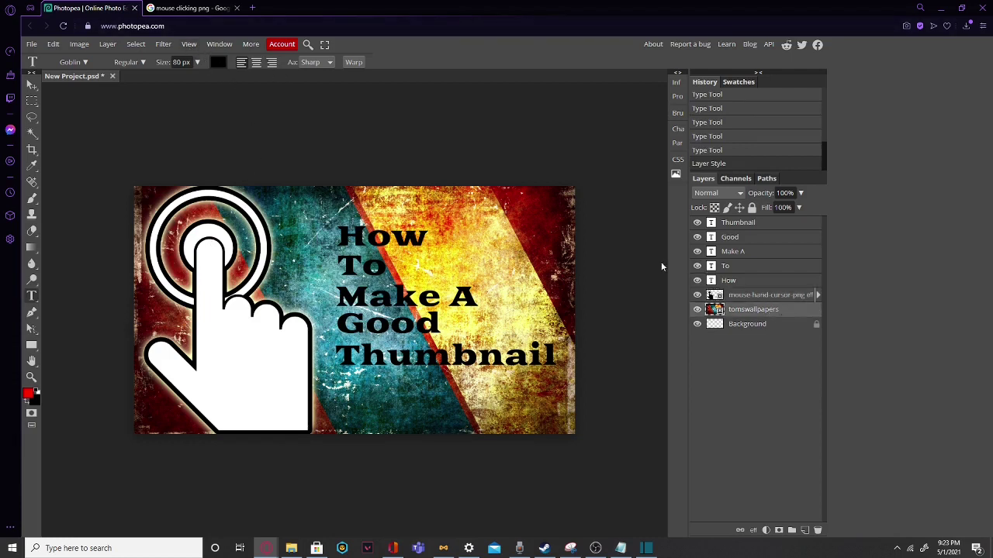
left_click(163, 45)
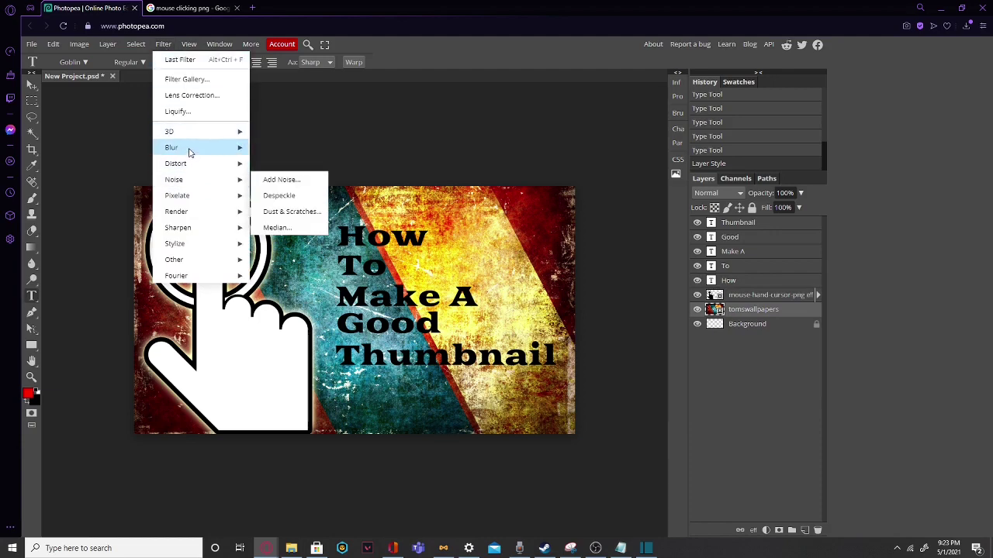
mouse_move(189, 152)
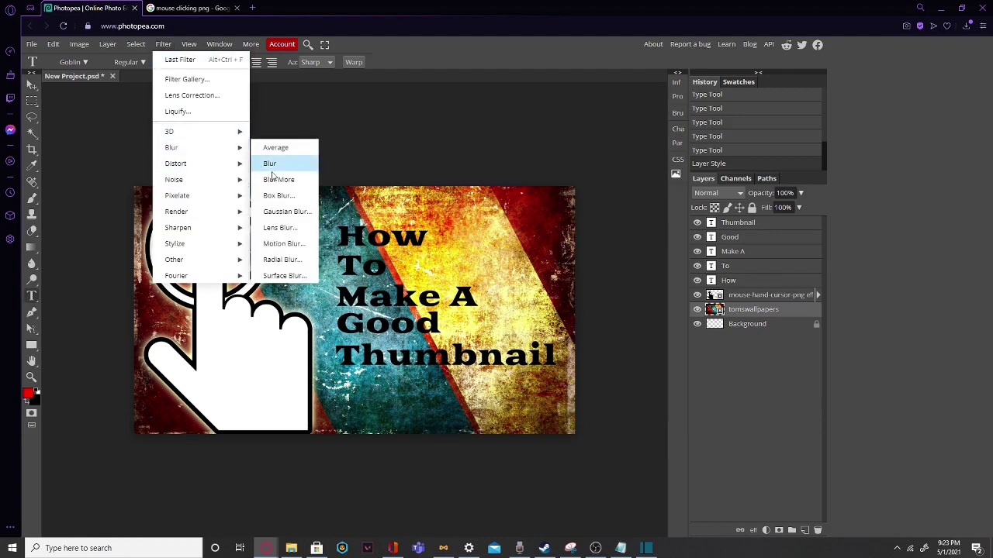
left_click(282, 213)
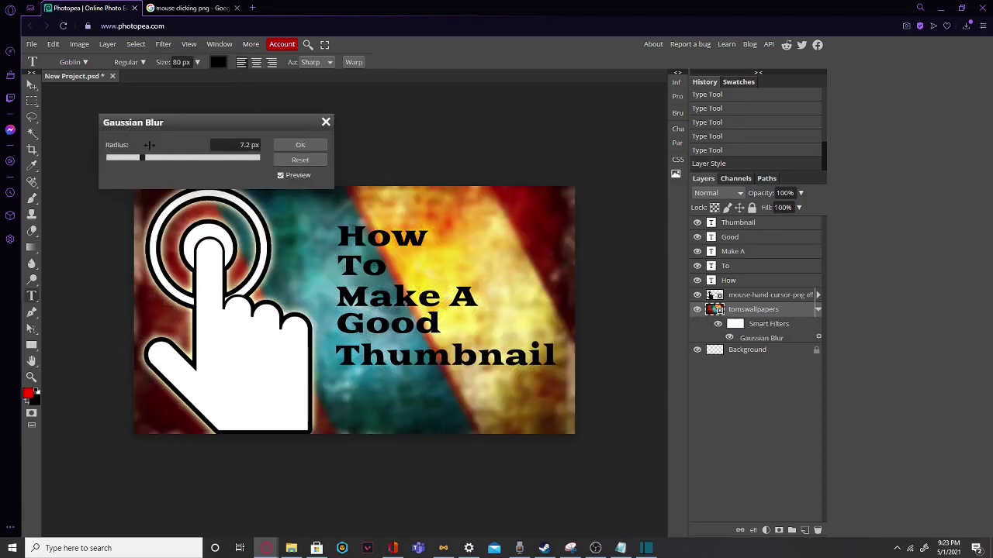
left_click_drag(143, 157, 131, 158)
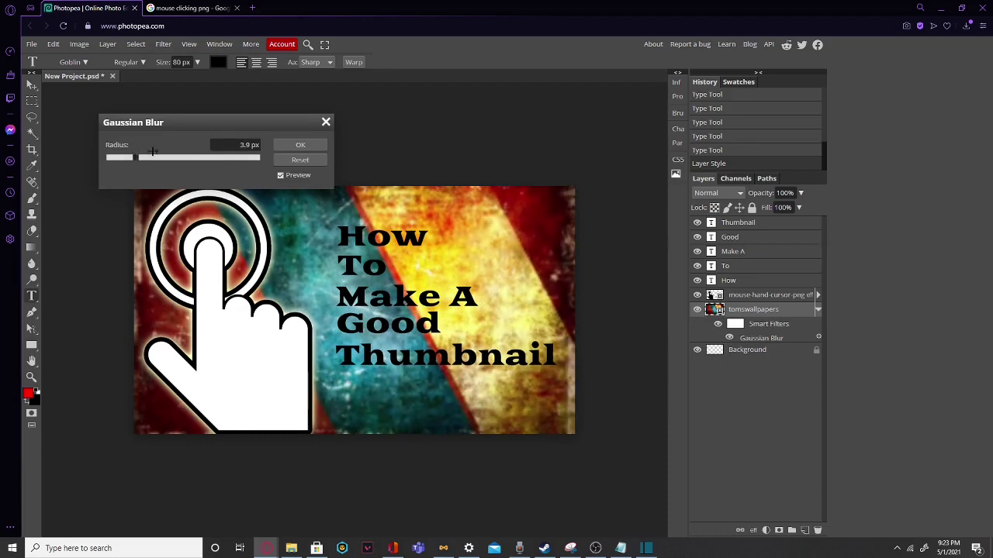
left_click(318, 144)
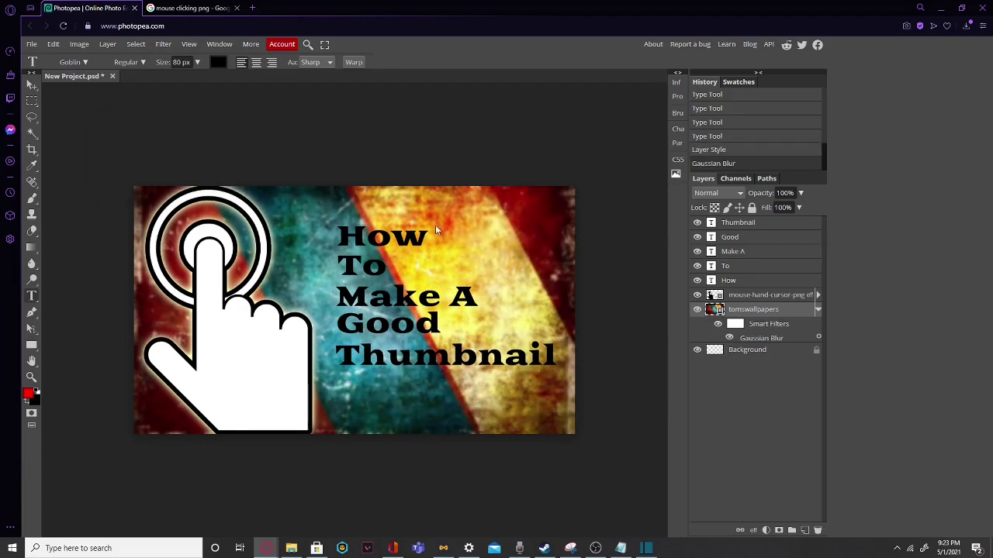
Give the "How" text layer a 3 px outside Stroke in blue (0000ff) and a white Color Overlay at 100% opacity.
double_click(768, 281)
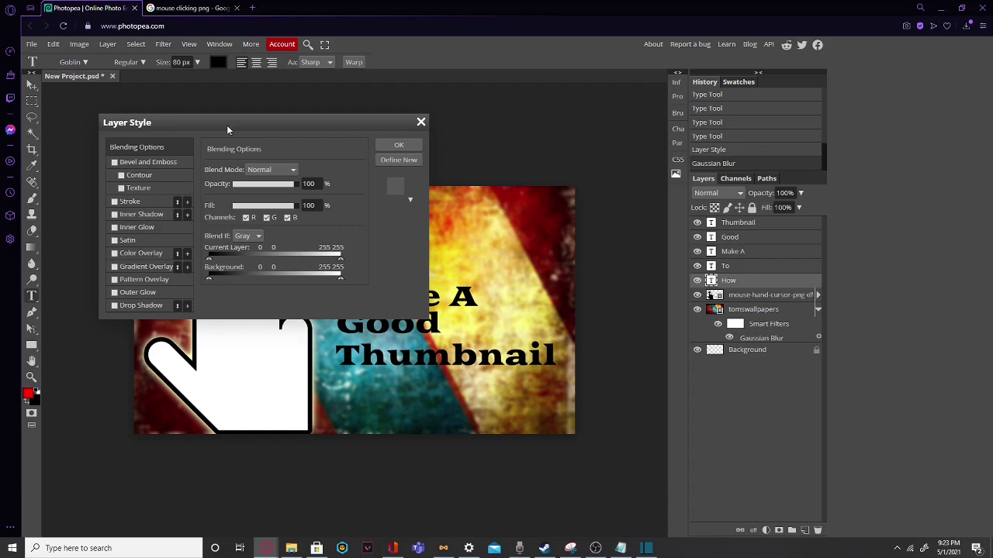
left_click(139, 202)
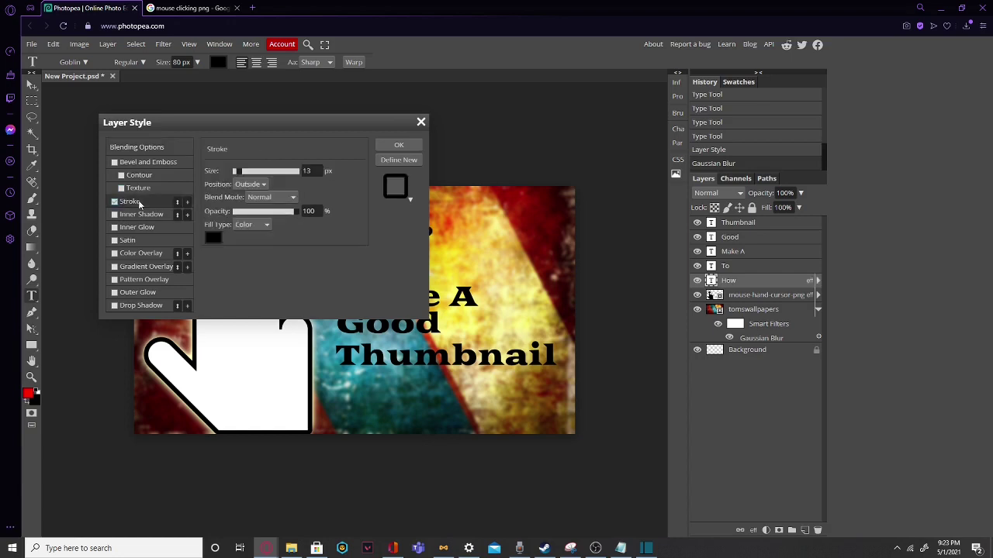
left_click(217, 238)
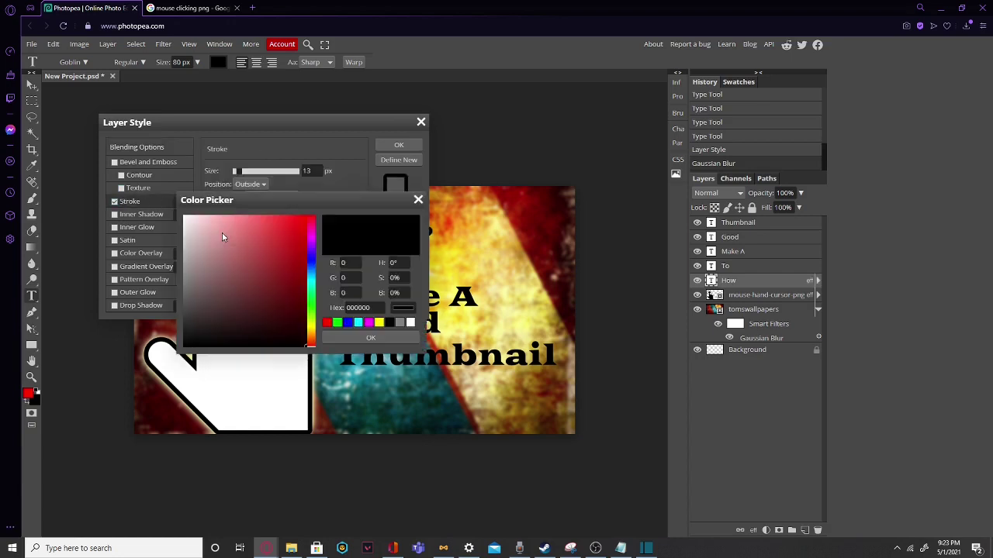
left_click(347, 322)
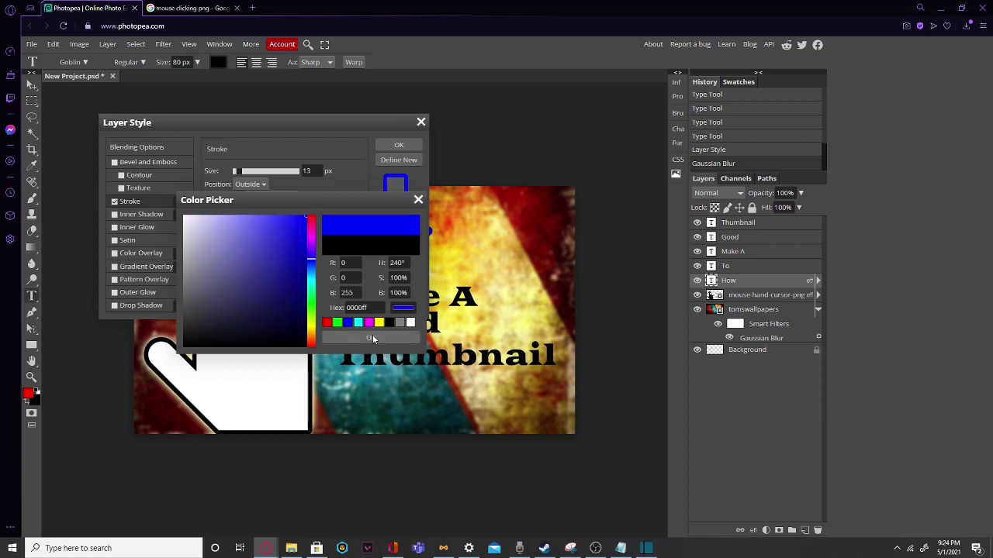
left_click(373, 337)
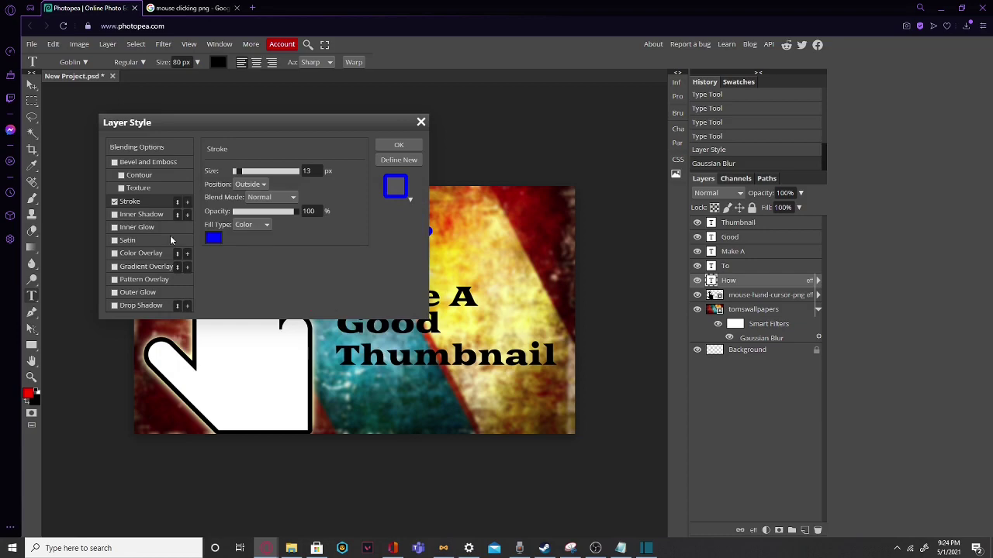
left_click_drag(311, 122, 678, 161)
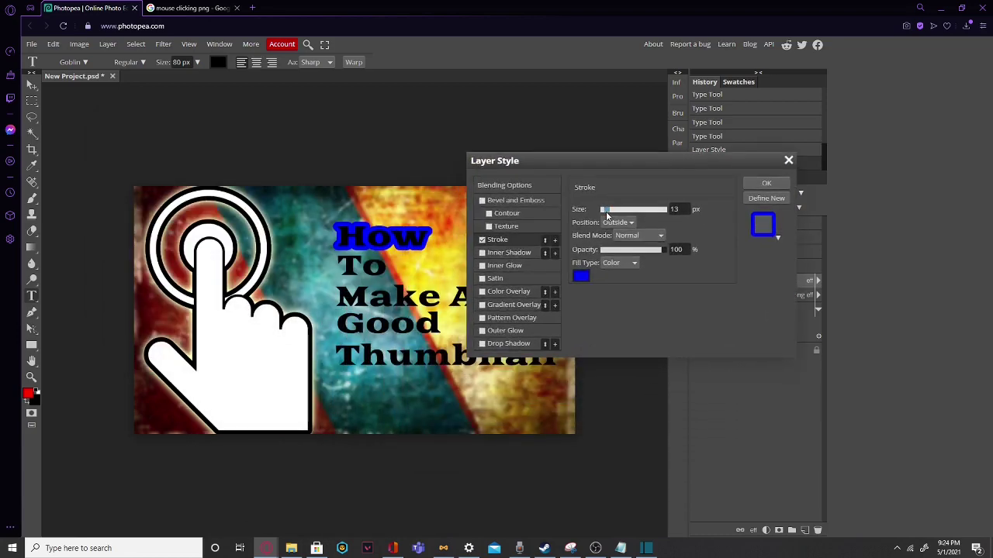
left_click_drag(606, 211, 629, 206)
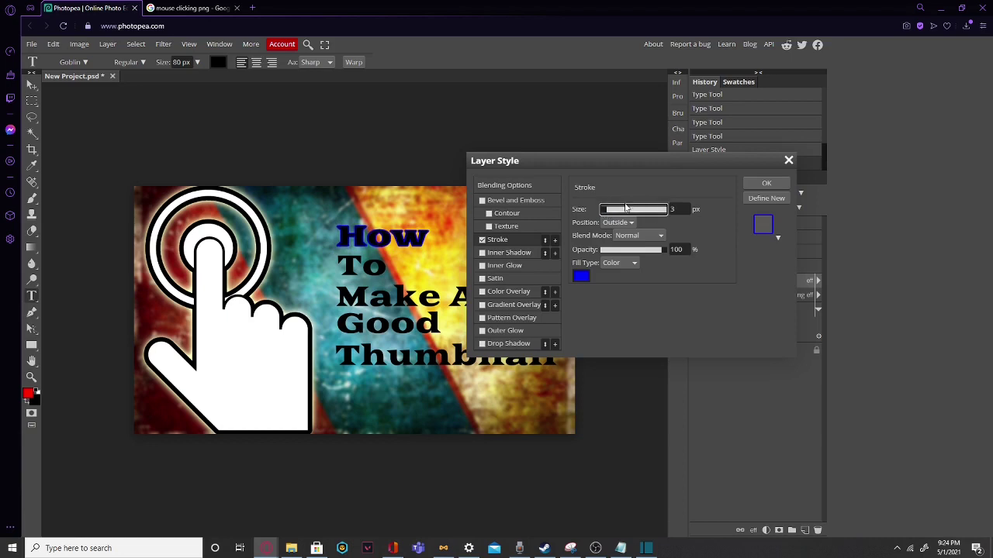
left_click(488, 291)
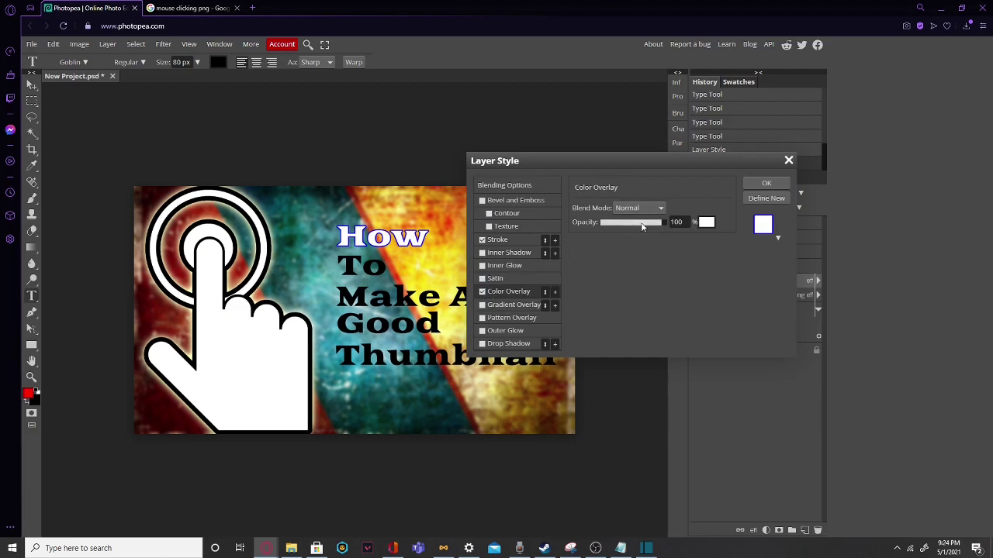
Add a yellow Outer Glow to the "How" text with size 14 px and range 18%, and apply the layer style.
left_click(489, 333)
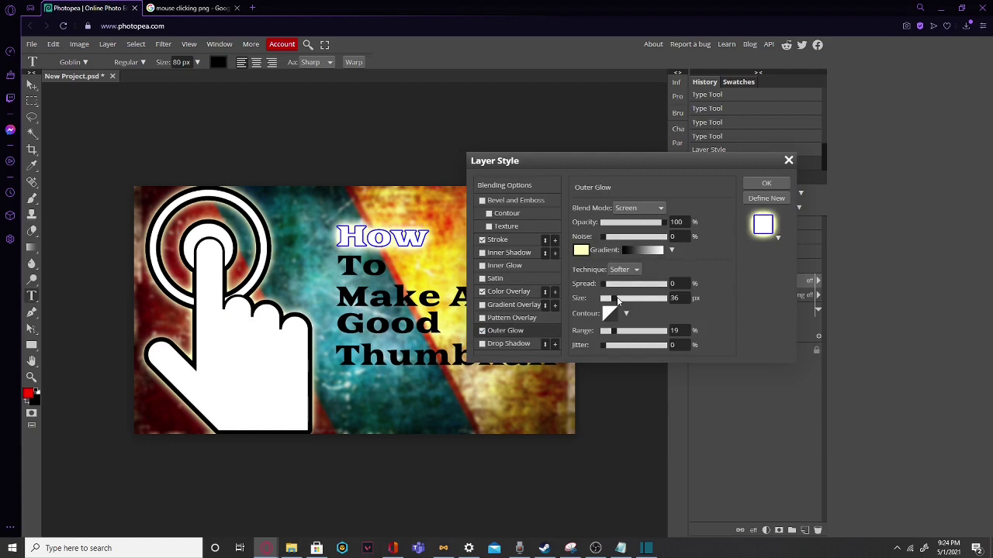
left_click_drag(615, 301, 609, 313)
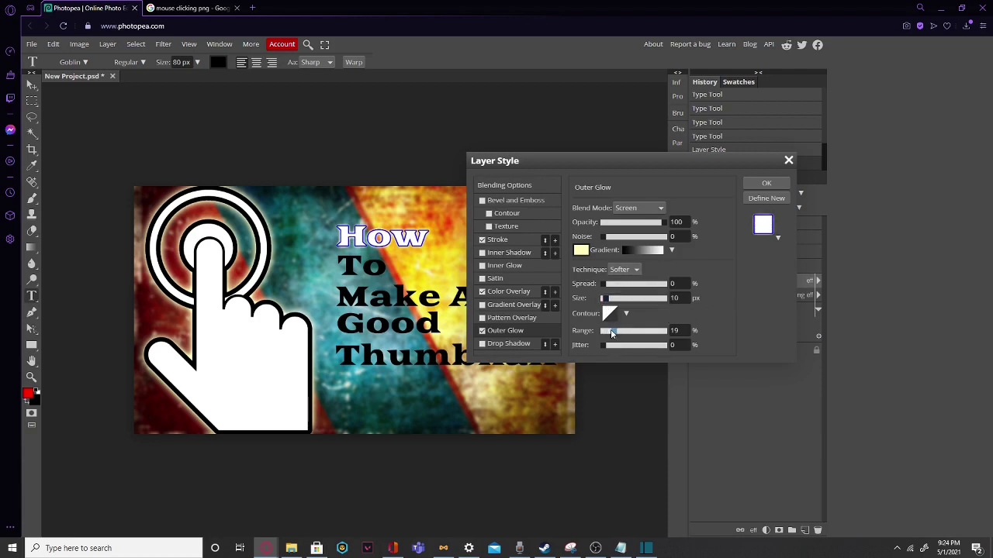
left_click_drag(612, 333, 610, 335)
left_click_drag(607, 301, 609, 301)
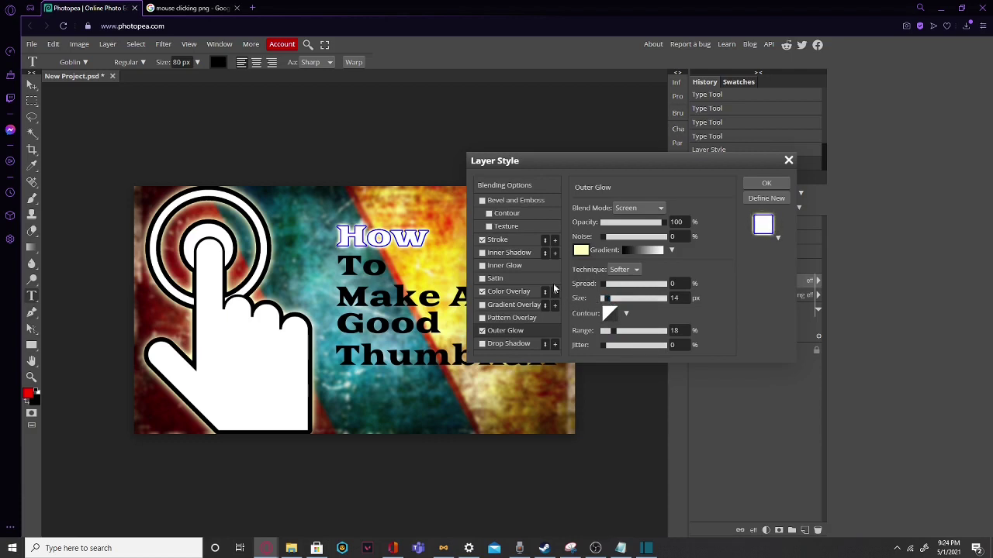
left_click(582, 249)
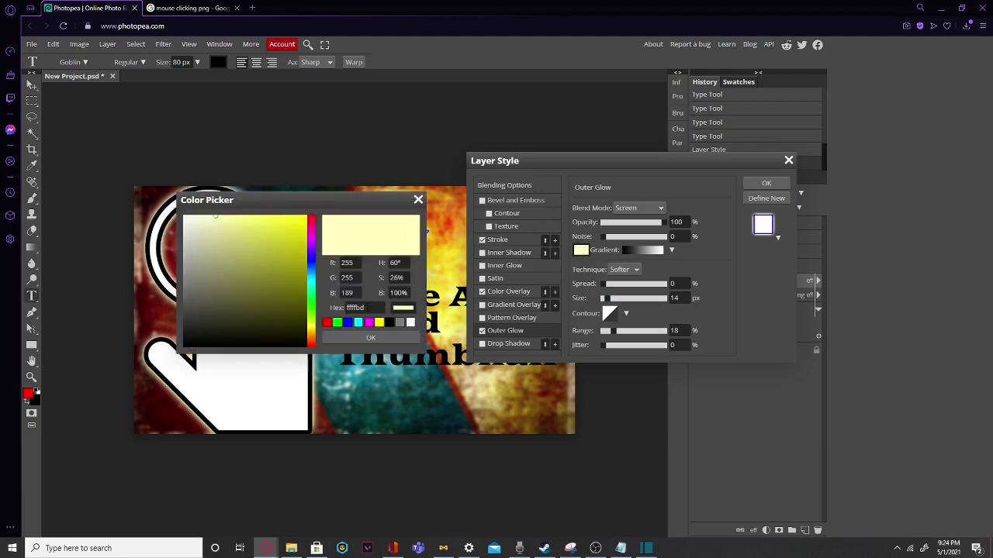
left_click(379, 323)
left_click(377, 336)
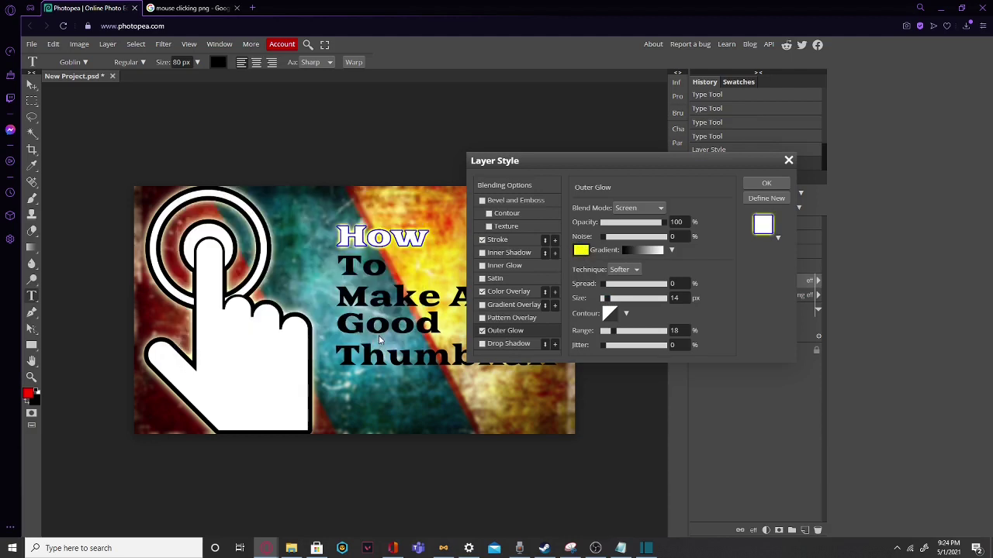
left_click(773, 186)
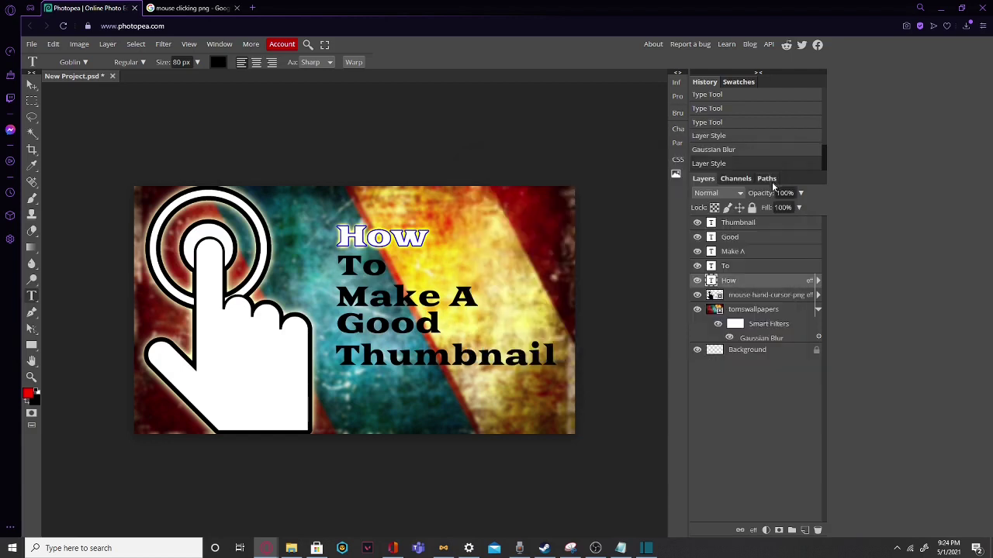
Copy the layer style of the "How" text and paste it onto the "To" text layer.
right_click(770, 283)
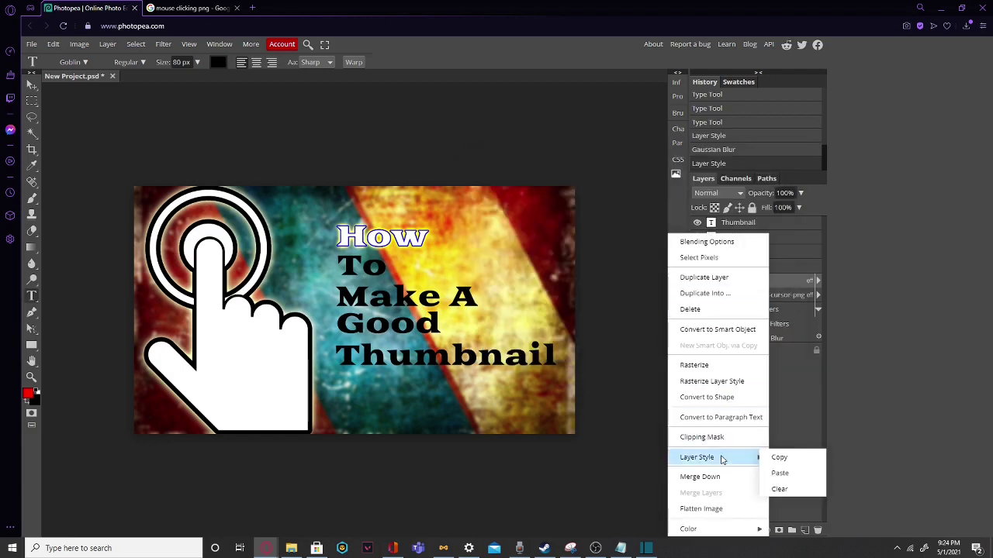
left_click(779, 459)
right_click(753, 266)
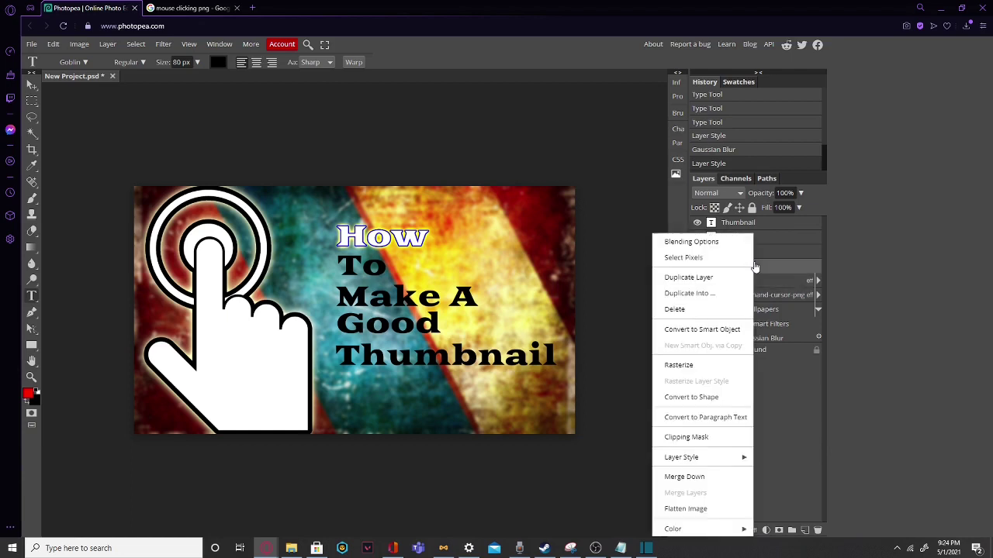
mouse_move(709, 457)
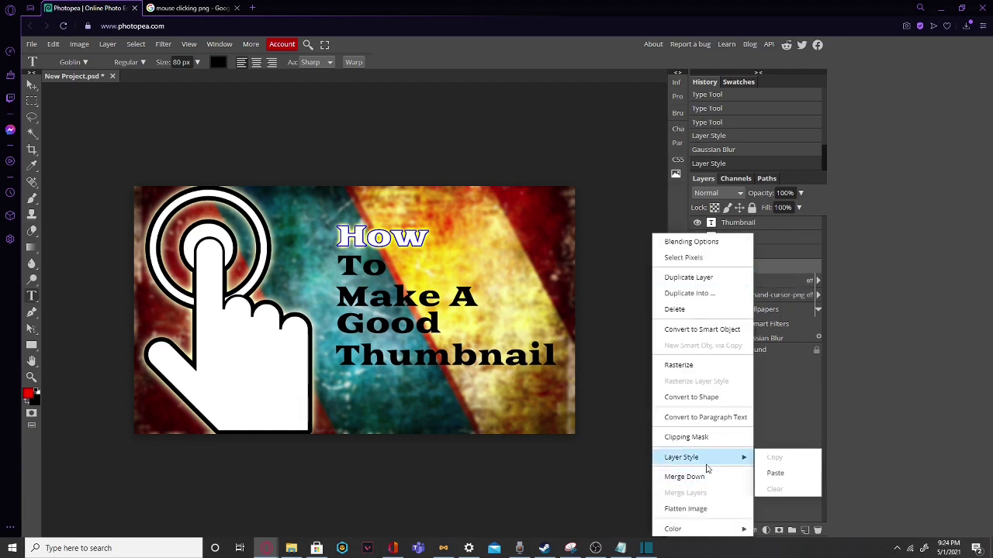
left_click(777, 473)
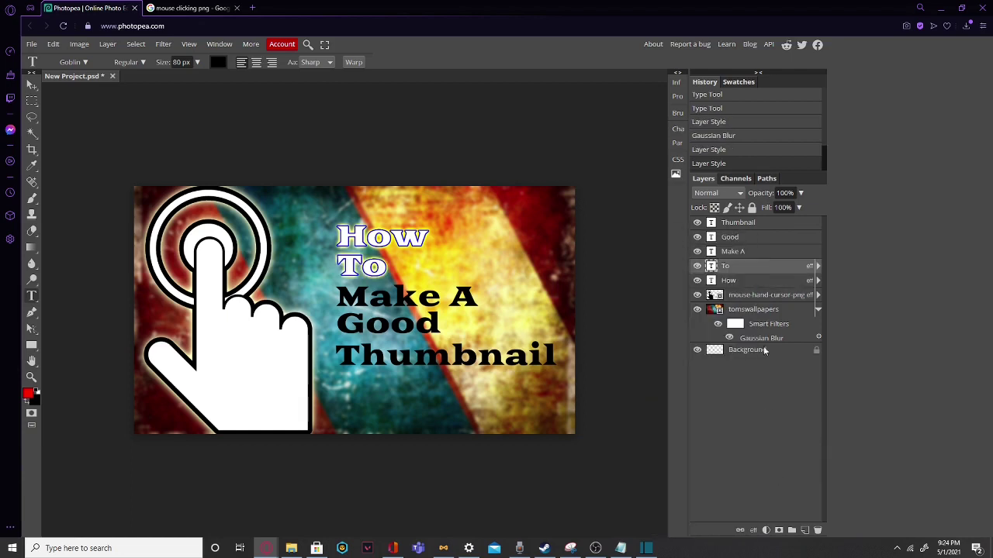
Paste the copied layer style onto the "Make A", "Good" and "Thumbnail" text layers.
right_click(759, 251)
mouse_move(714, 457)
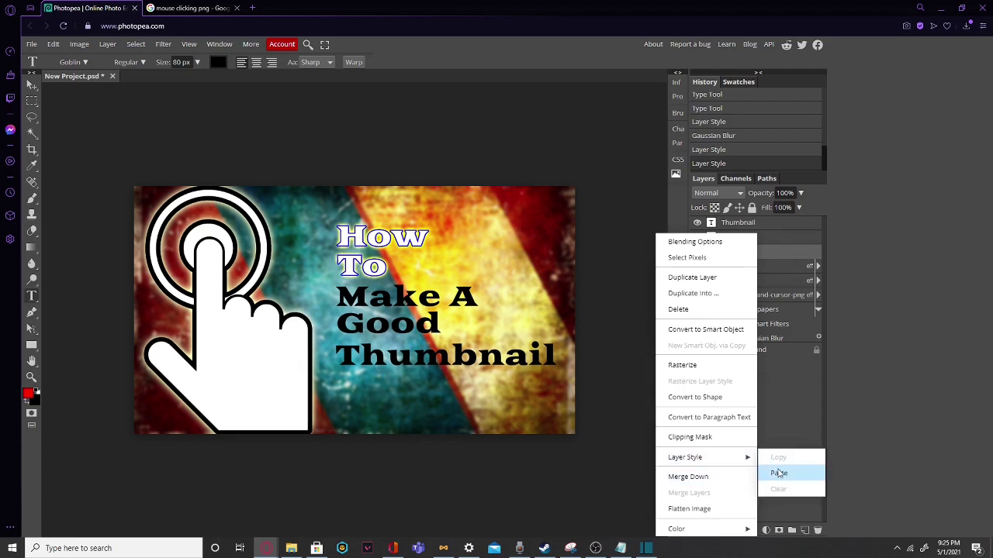
left_click(777, 474)
right_click(759, 237)
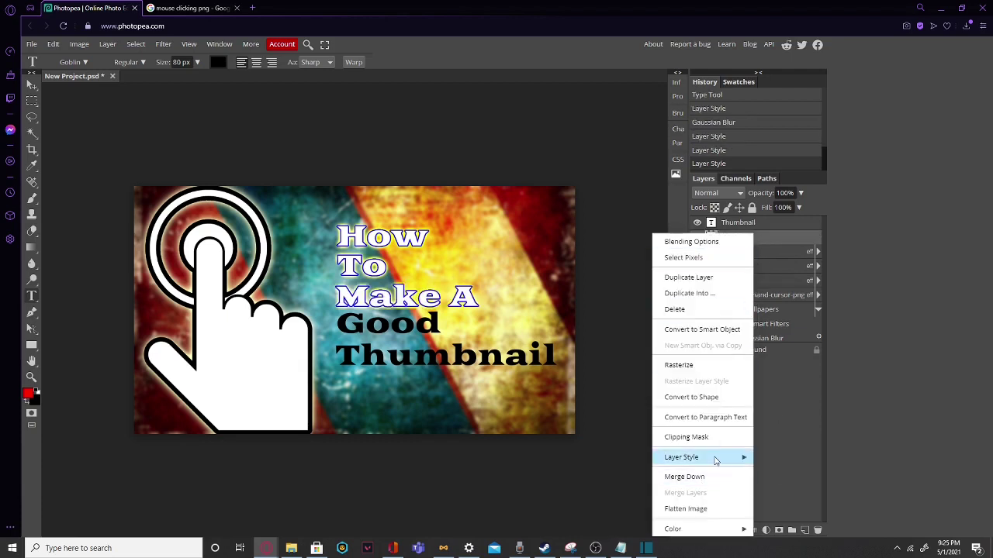
mouse_move(715, 459)
left_click(778, 473)
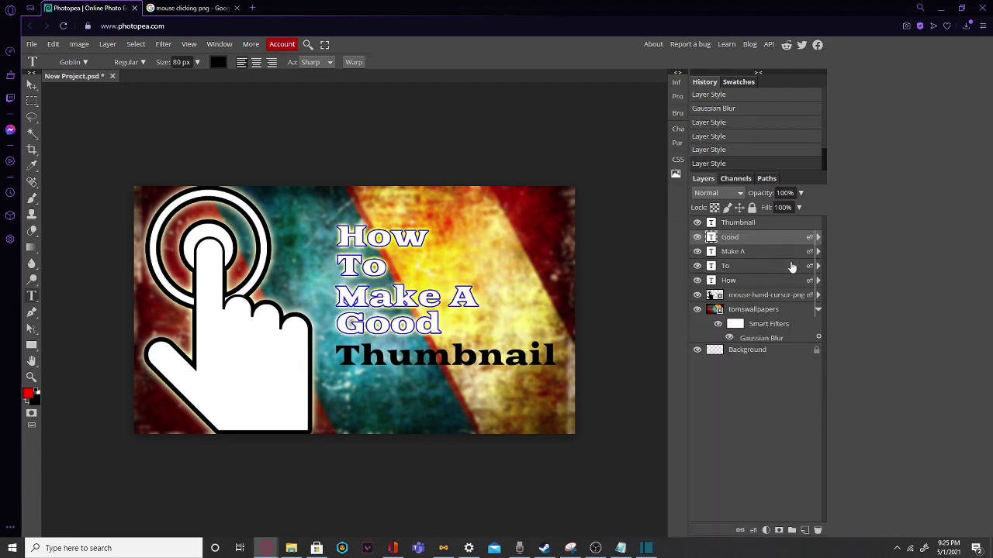
right_click(776, 228)
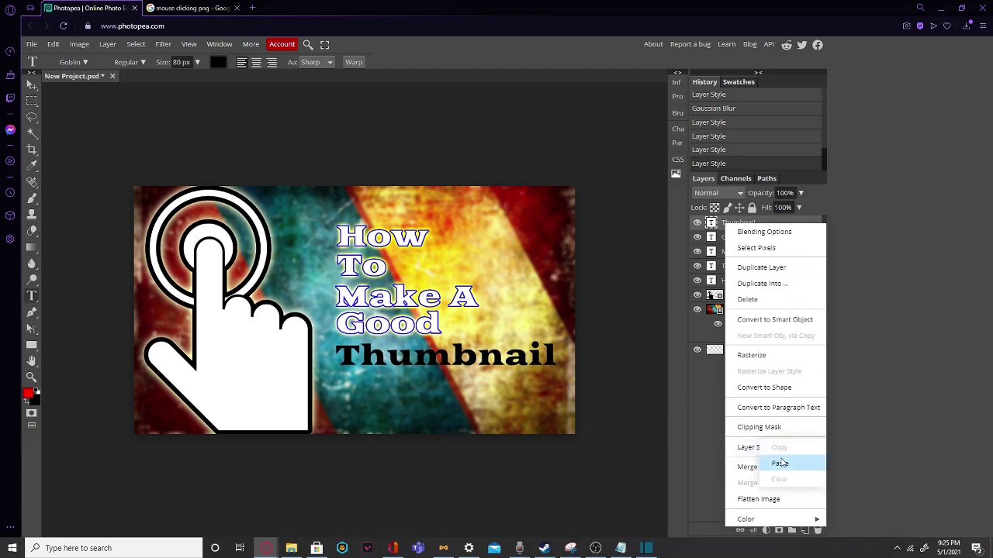
left_click(779, 463)
left_click(331, 451)
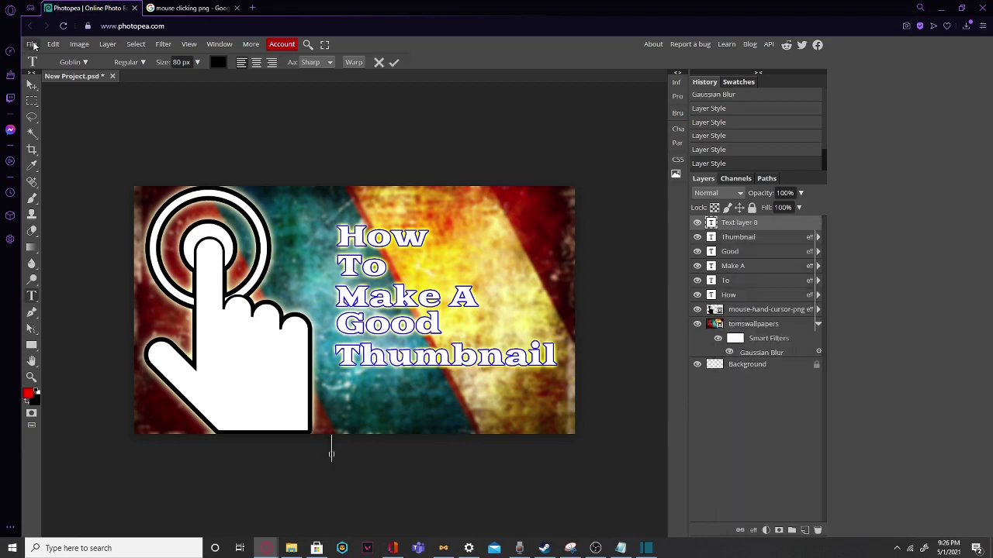
Export the thumbnail as a 1280 × 720 px JPG at 100% quality and save it.
left_click(31, 44)
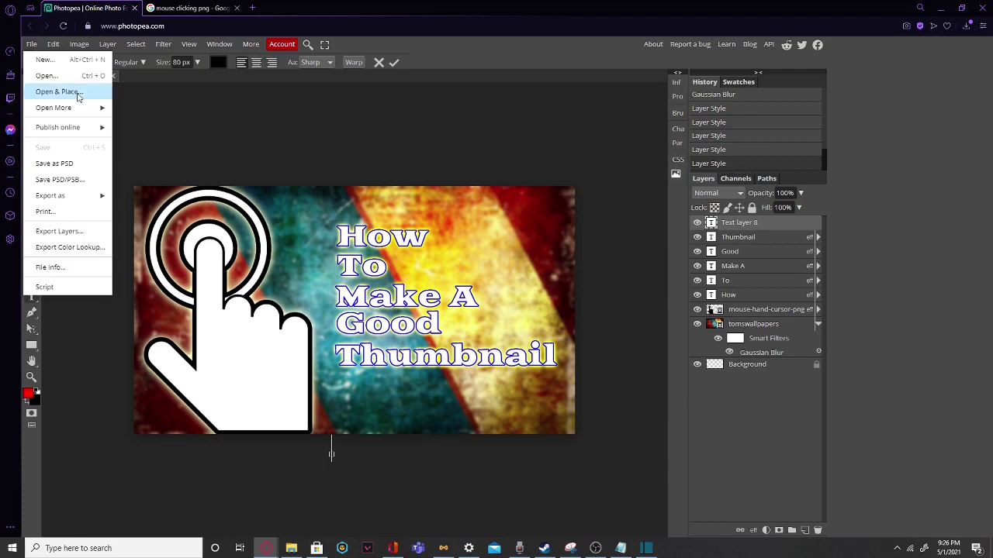
mouse_move(58, 195)
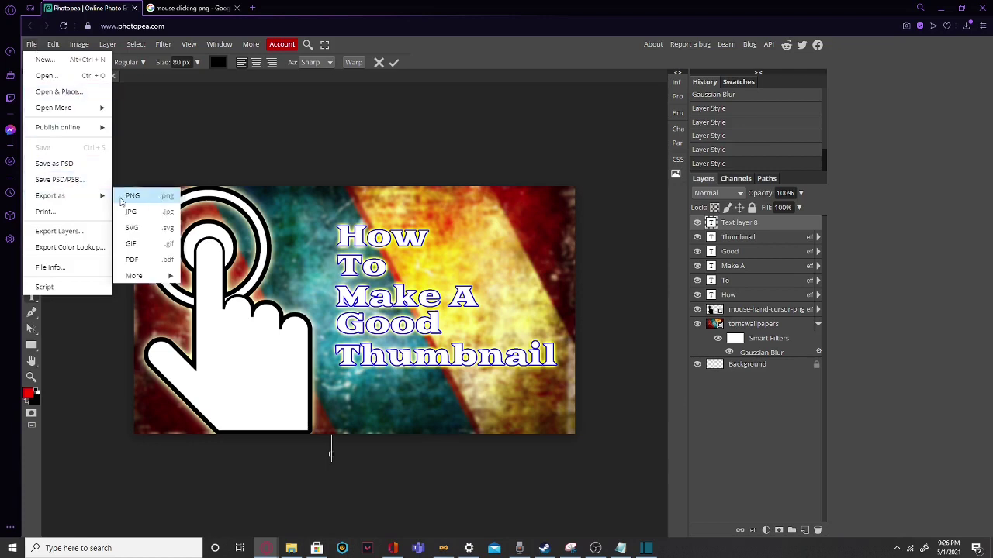
left_click(137, 212)
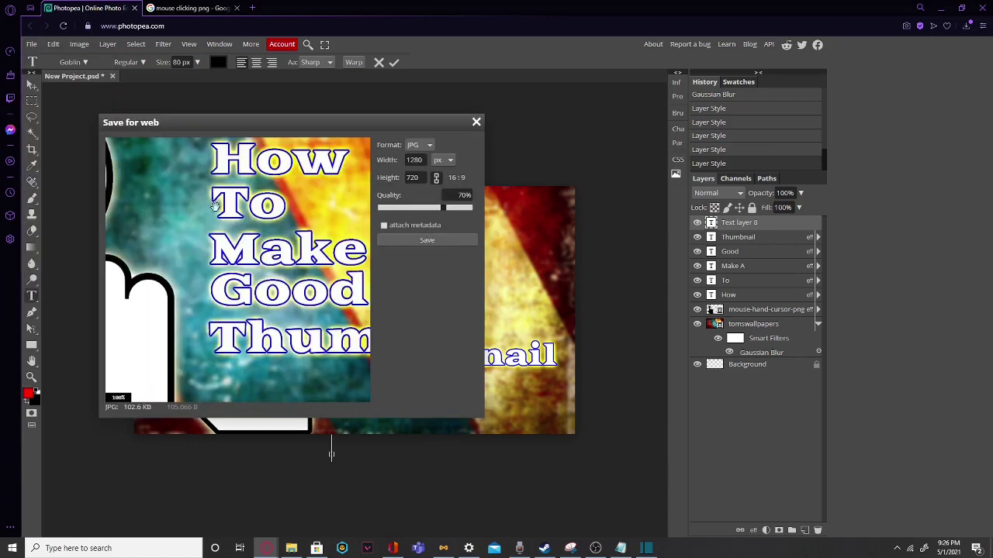
left_click_drag(442, 207, 472, 207)
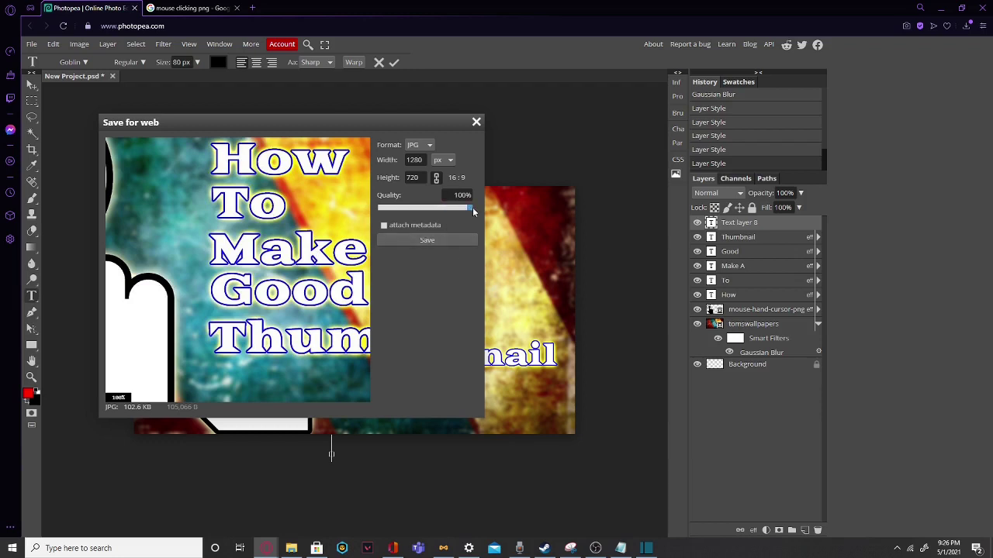
left_click(431, 240)
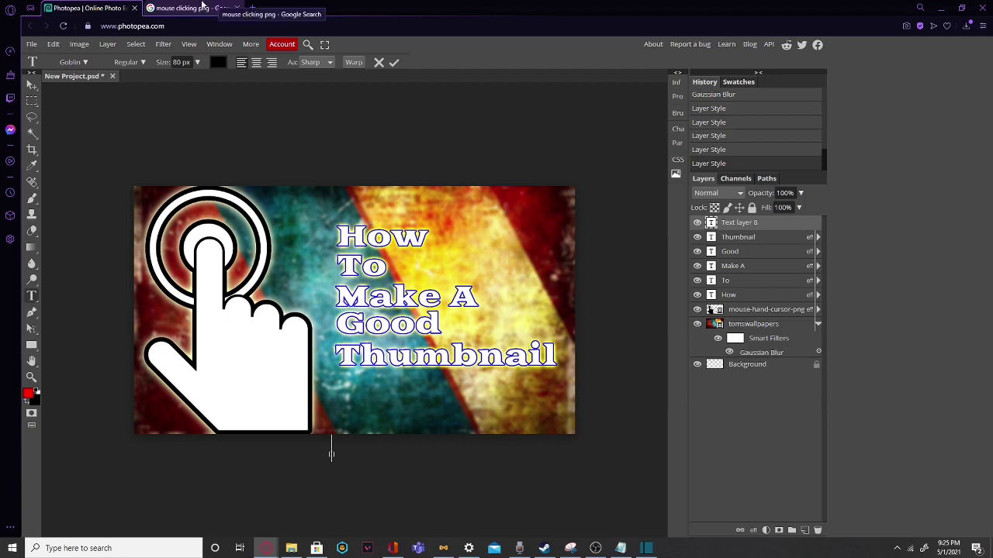
left_click(200, 7)
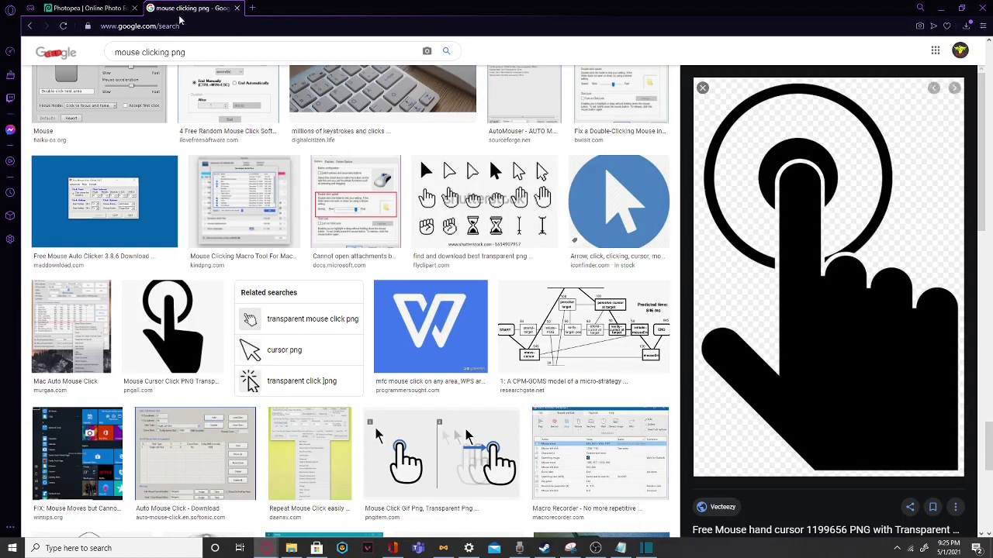
left_click(177, 25)
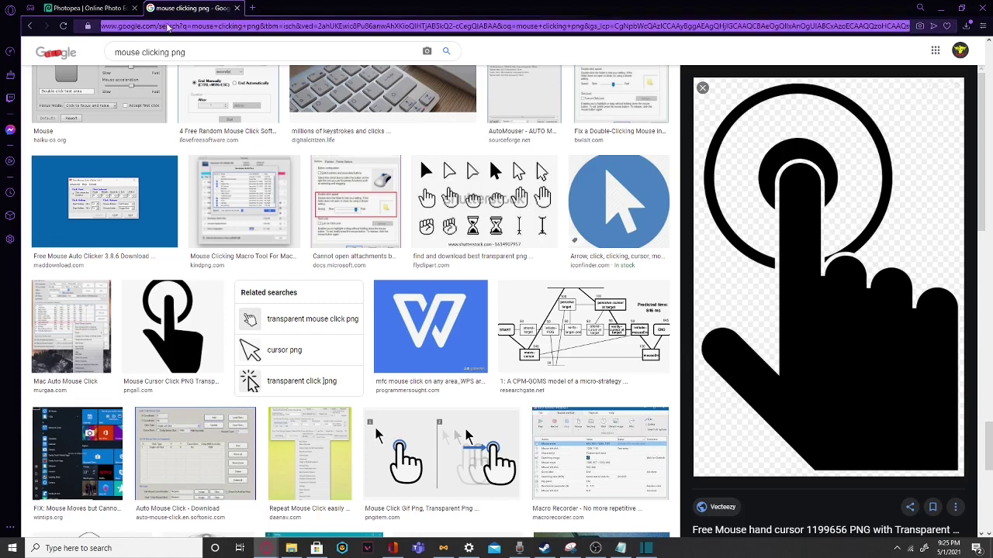
left_click(85, 8)
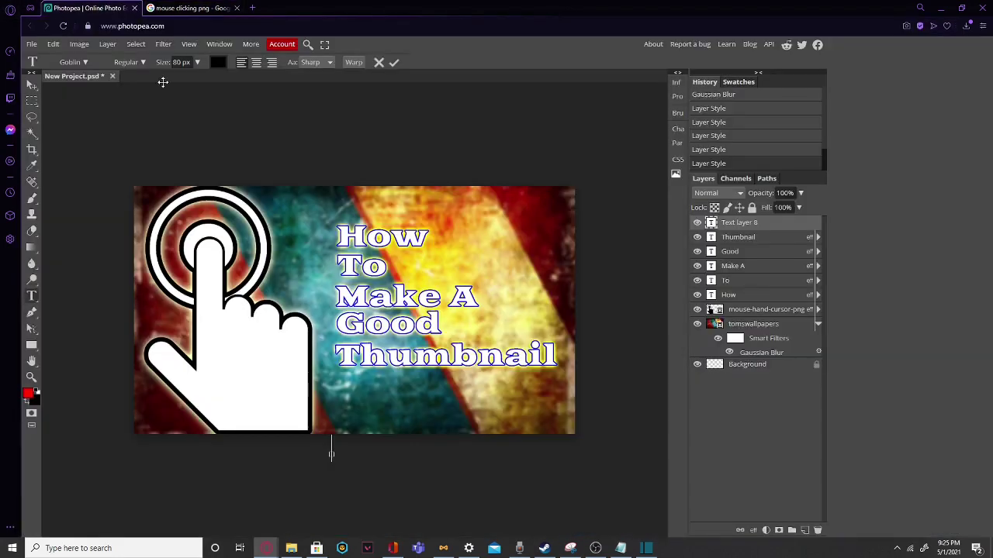